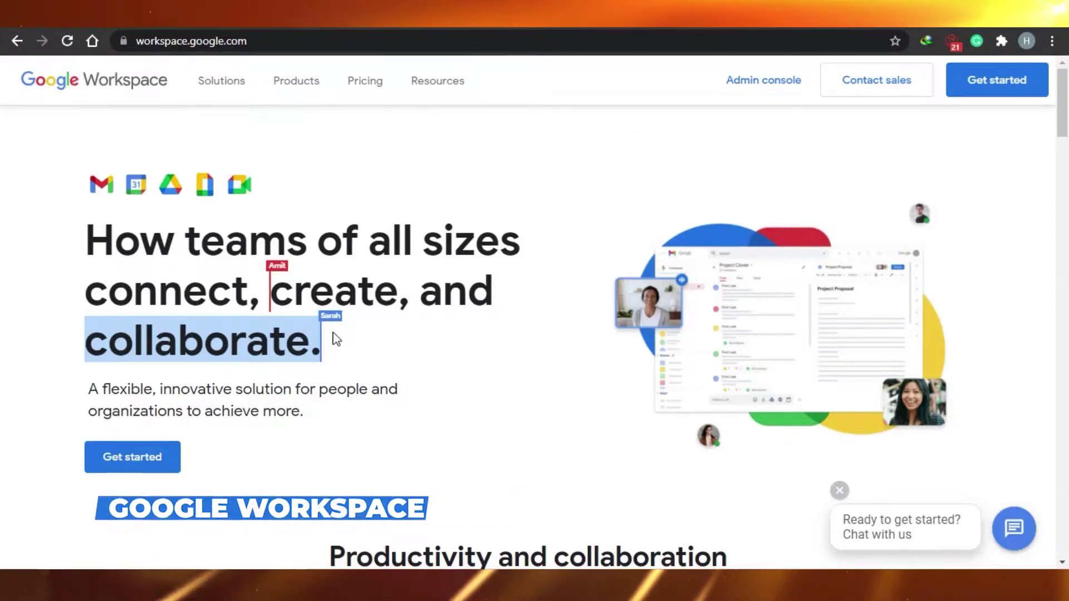
# Reopen the Products menu listing Gmail, Calendar, Drive, Meet, Docs, Sheets, Slides and Chat.
pyautogui.click(295, 88)
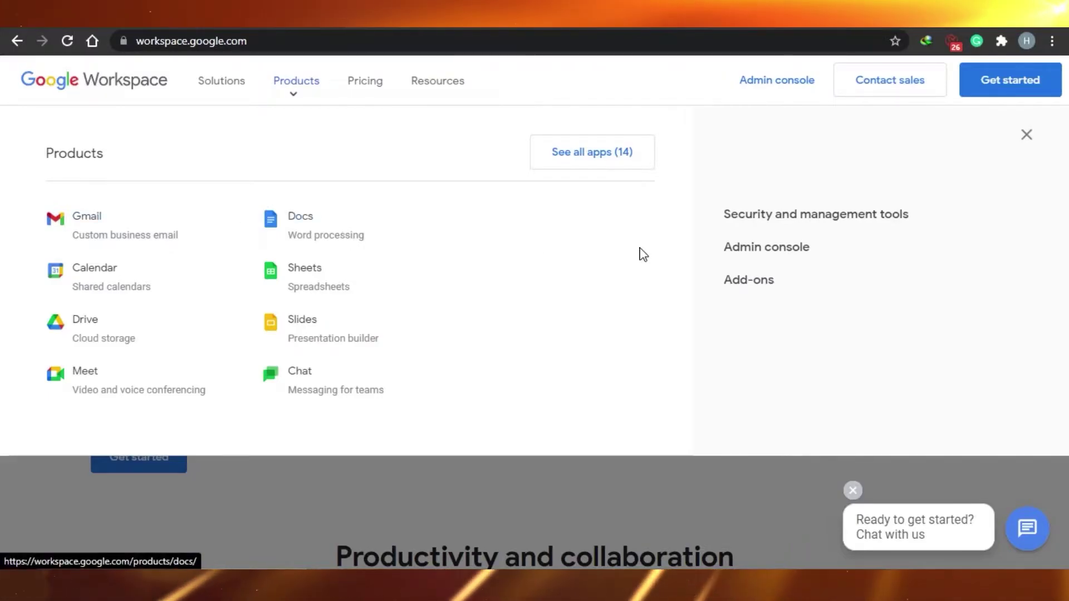
pyautogui.click(1028, 150)
pyautogui.moveTo(1063, 127)
pyautogui.mouseDown()
pyautogui.moveTo(1067, 496)
pyautogui.moveTo(1067, 109)
pyautogui.mouseUp()
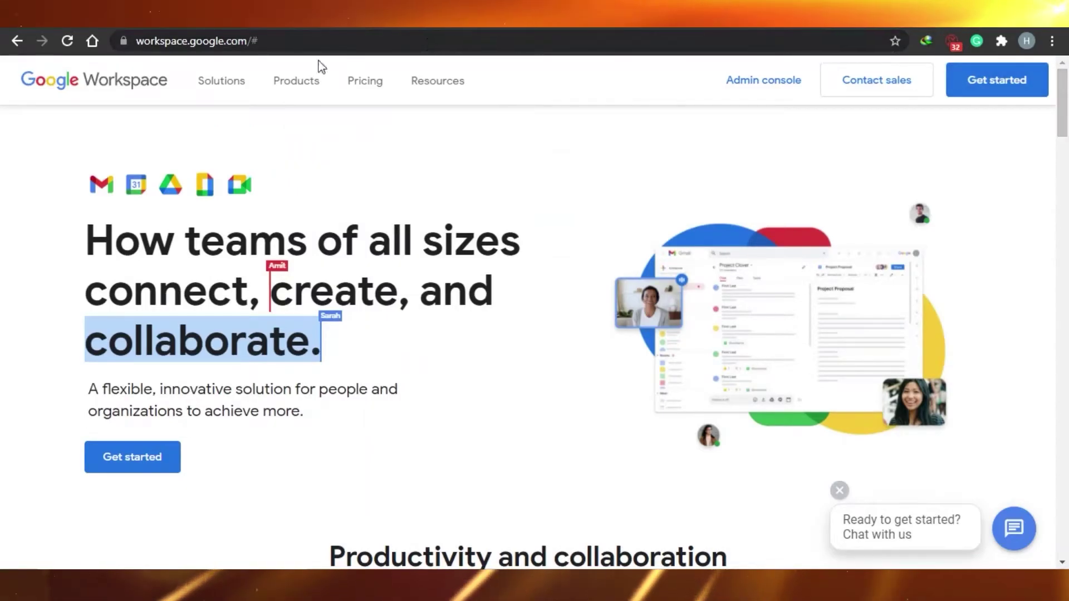
pyautogui.click(290, 96)
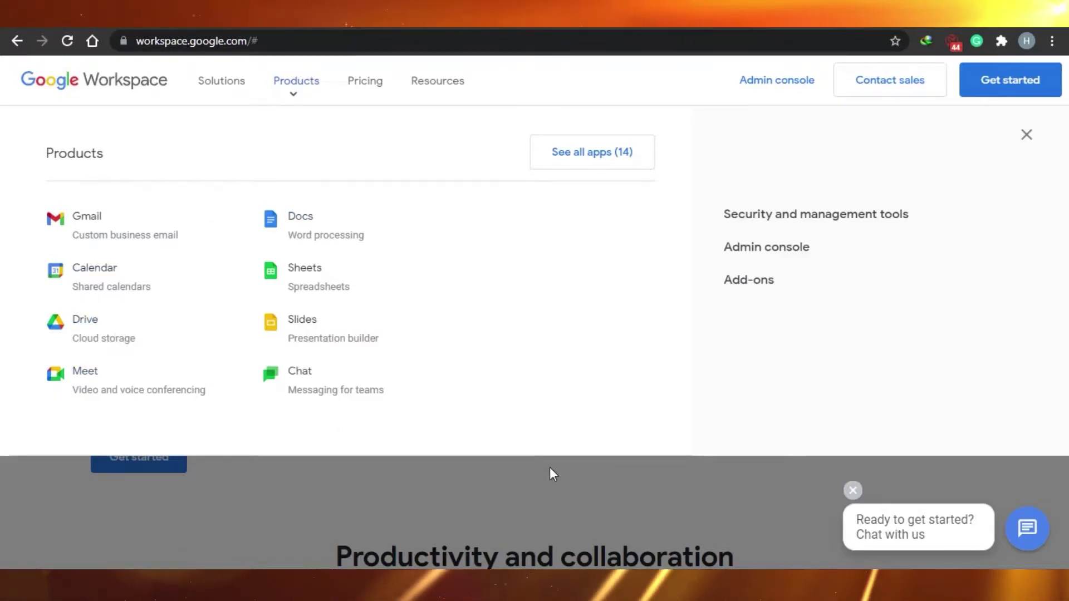
# Go to the Gmail product page and scroll through its secure business email features.
pyautogui.click(93, 226)
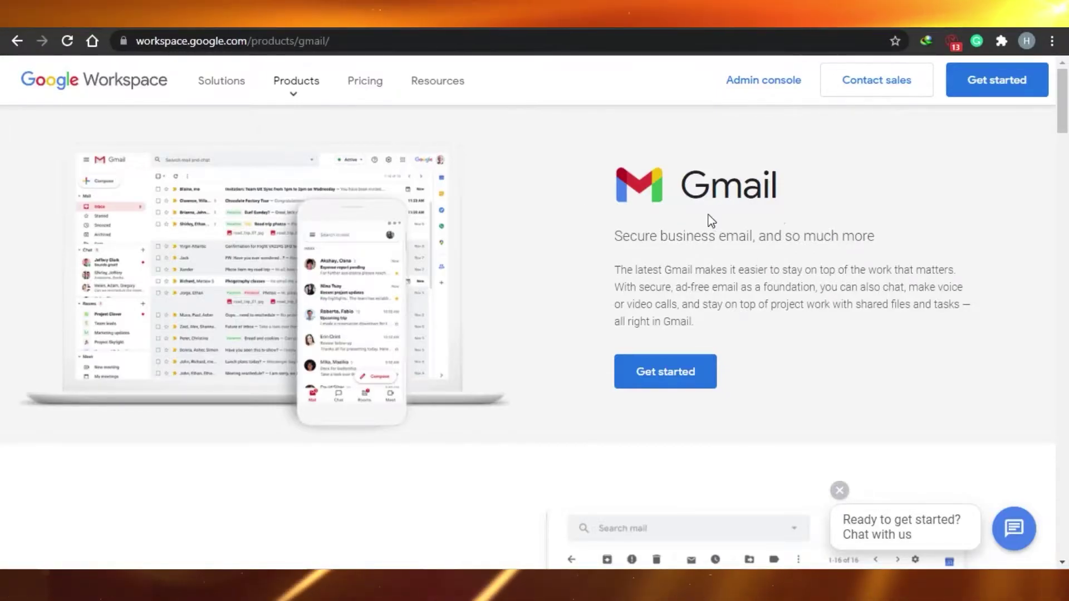
pyautogui.scroll(-15, 1057, 172)
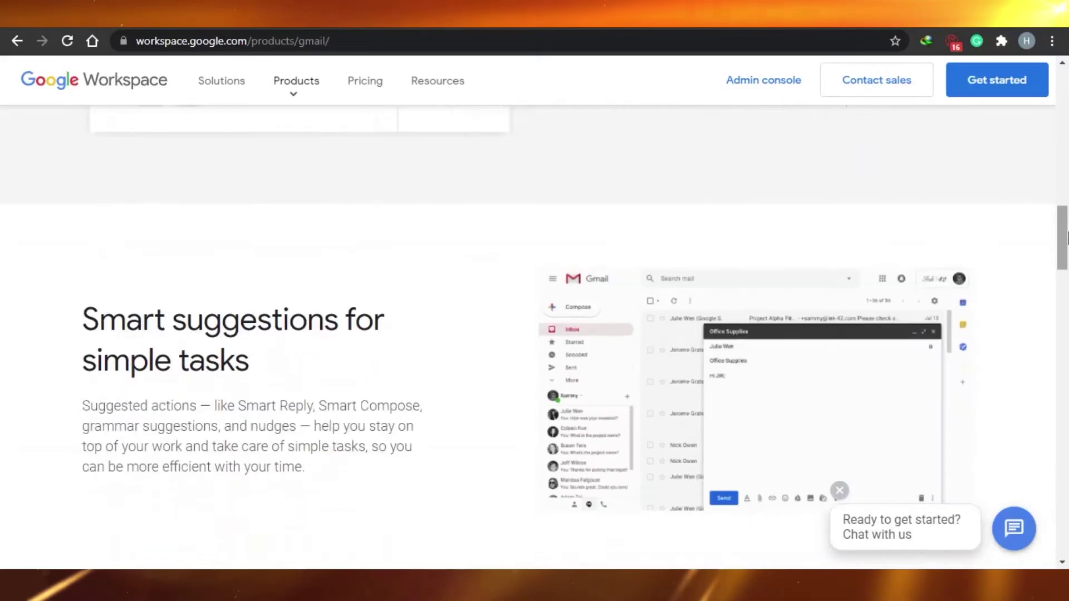
pyautogui.moveTo(1066, 239); pyautogui.dragTo(1066, 103)
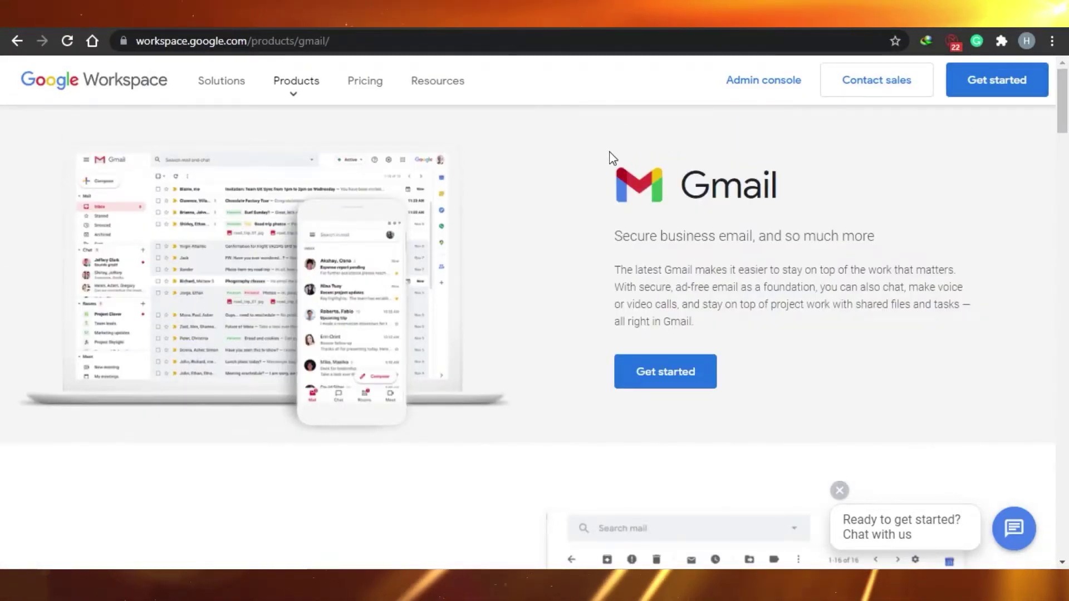
pyautogui.moveTo(1066, 117); pyautogui.dragTo(1066, 201)
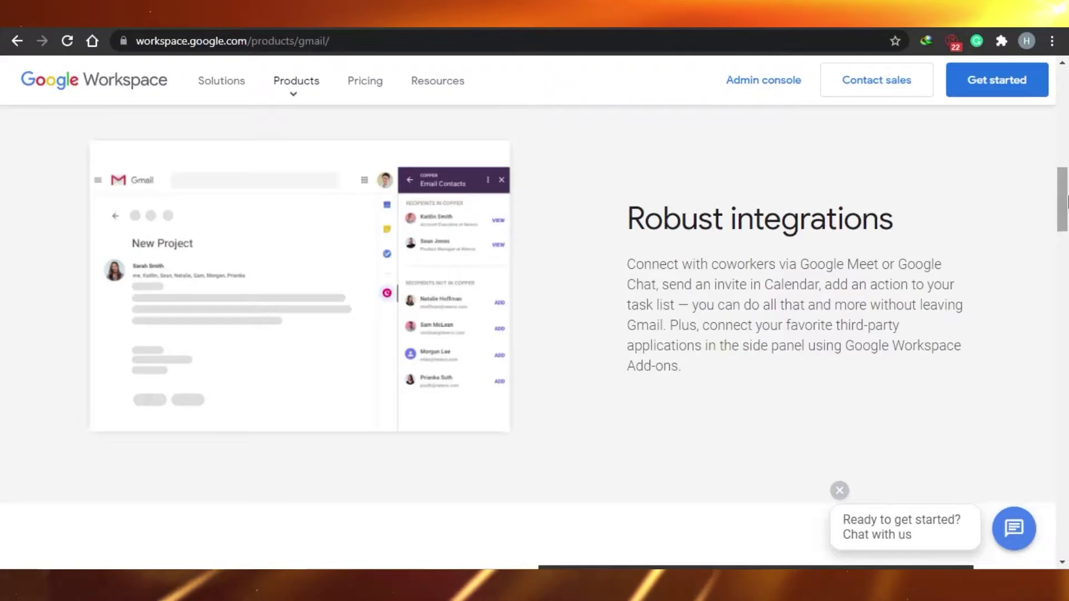
pyautogui.moveTo(1066, 202); pyautogui.dragTo(1066, 69)
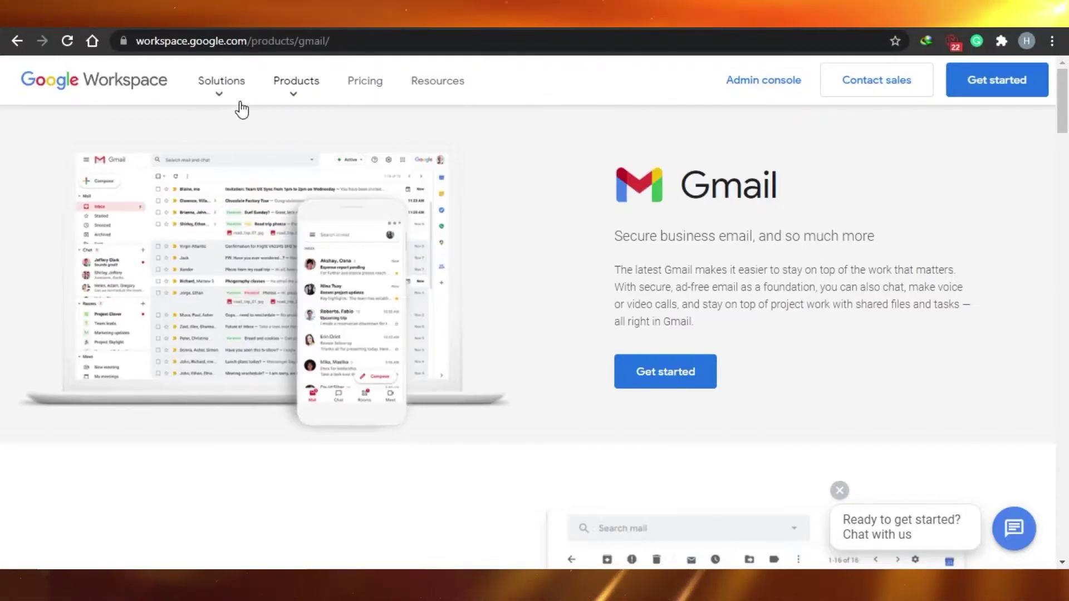
# Go to the Docs product page, scroll through its word-processing features, then reopen Products.
pyautogui.click(301, 94)
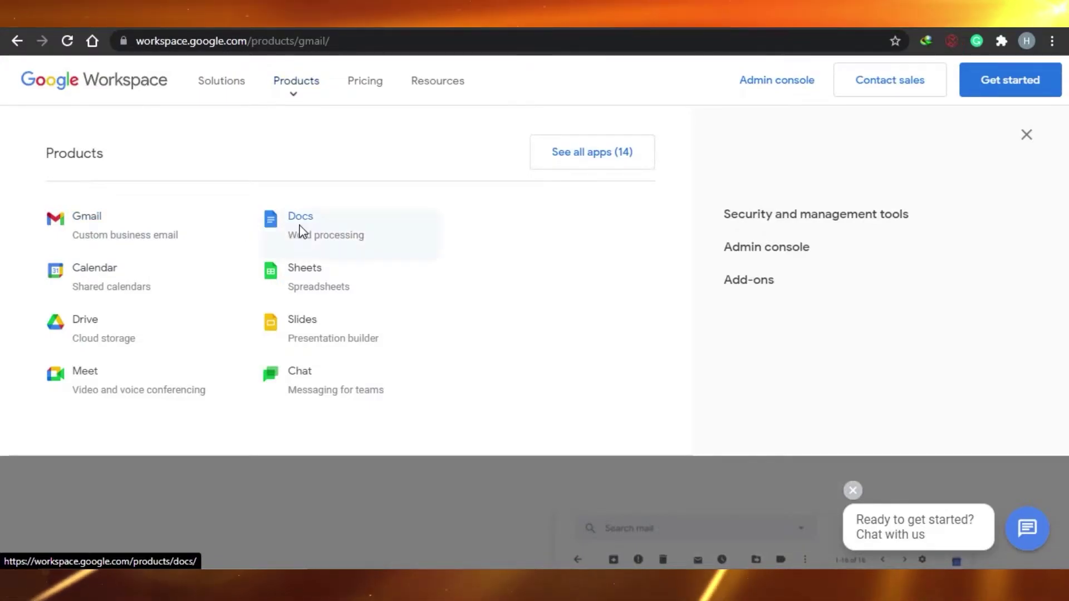
pyautogui.click(303, 234)
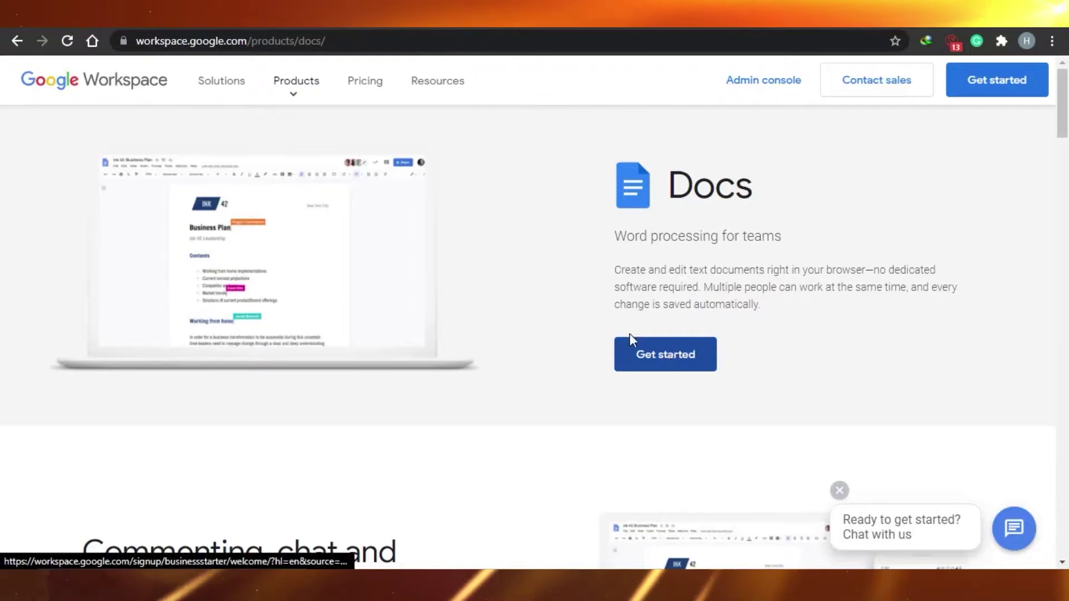
pyautogui.click(1064, 237)
pyautogui.scroll(-20, 1067, 236)
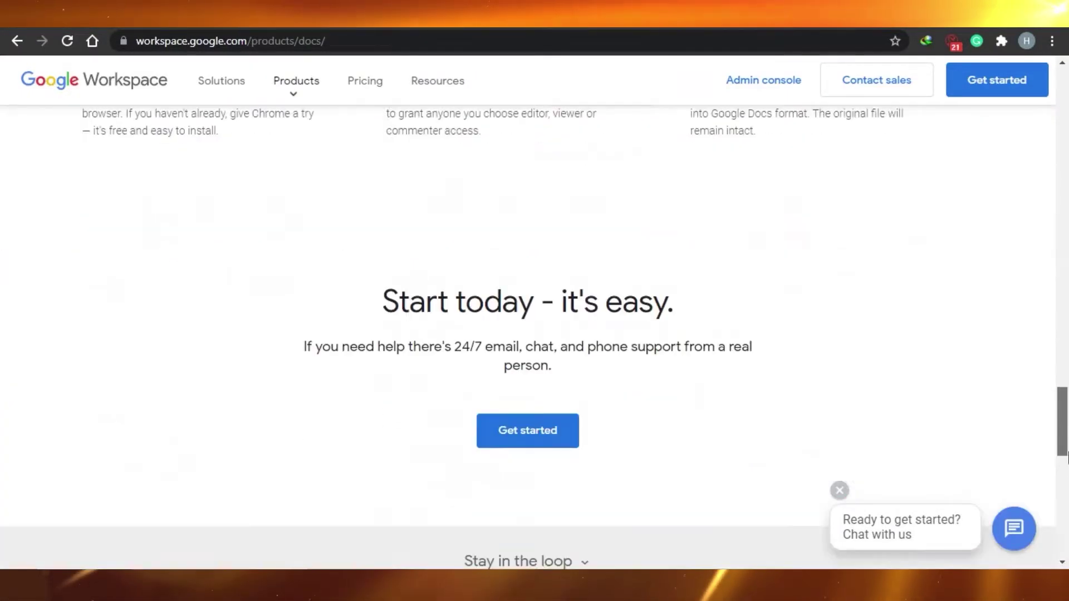
pyautogui.moveTo(1067, 456); pyautogui.dragTo(1067, 95)
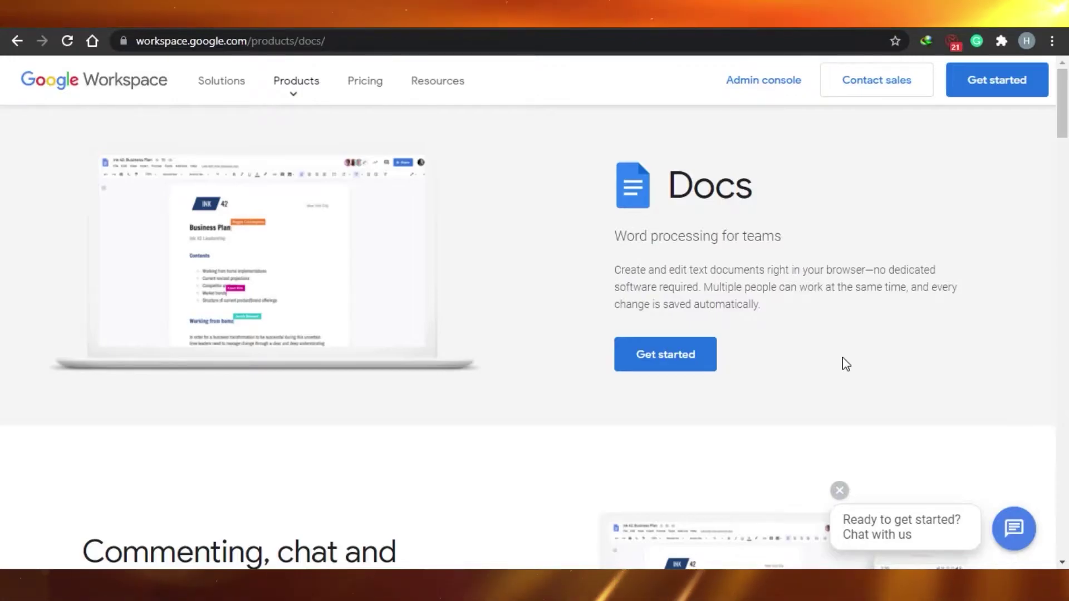
pyautogui.click(297, 80)
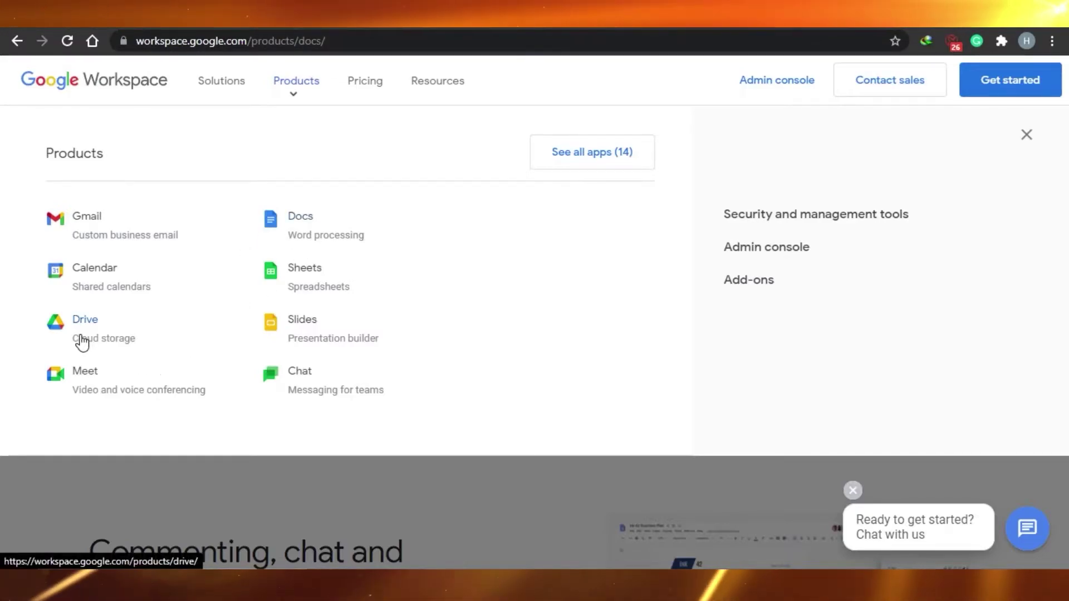
# Go to the Google Meet product page about secure video meetings and scroll it.
pyautogui.click(83, 377)
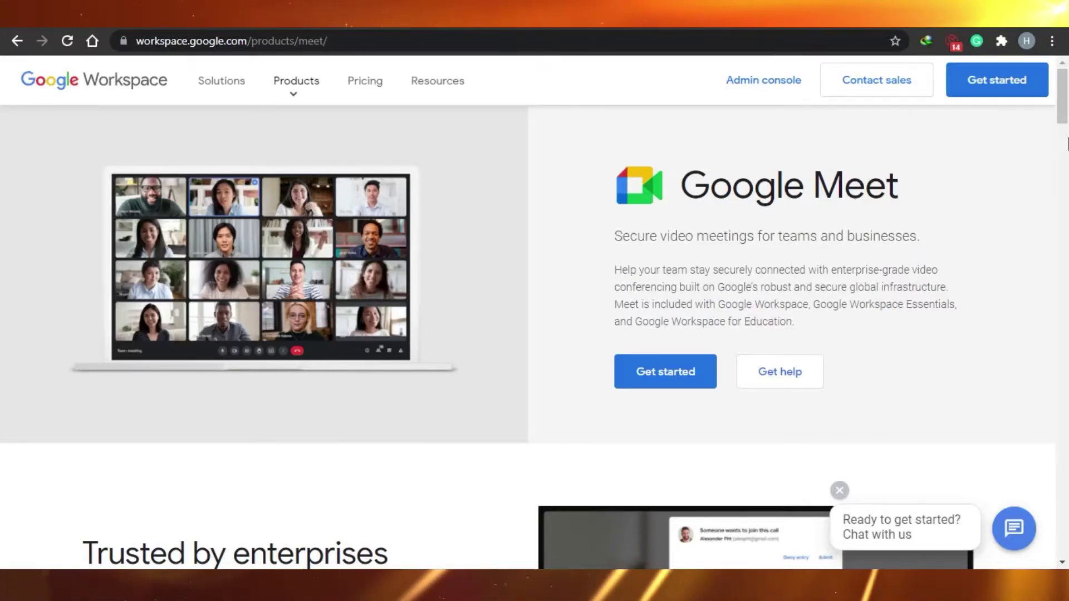
pyautogui.moveTo(1066, 117); pyautogui.dragTo(1066, 95)
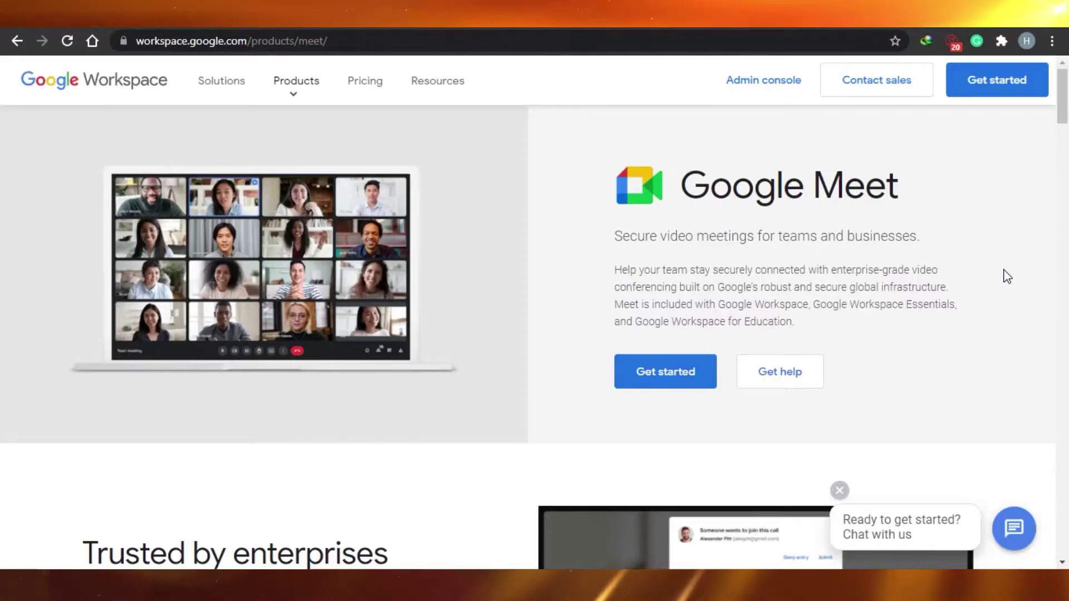
# Go to the Google Chat product page, scroll it, then reopen the Products list.
pyautogui.click(293, 99)
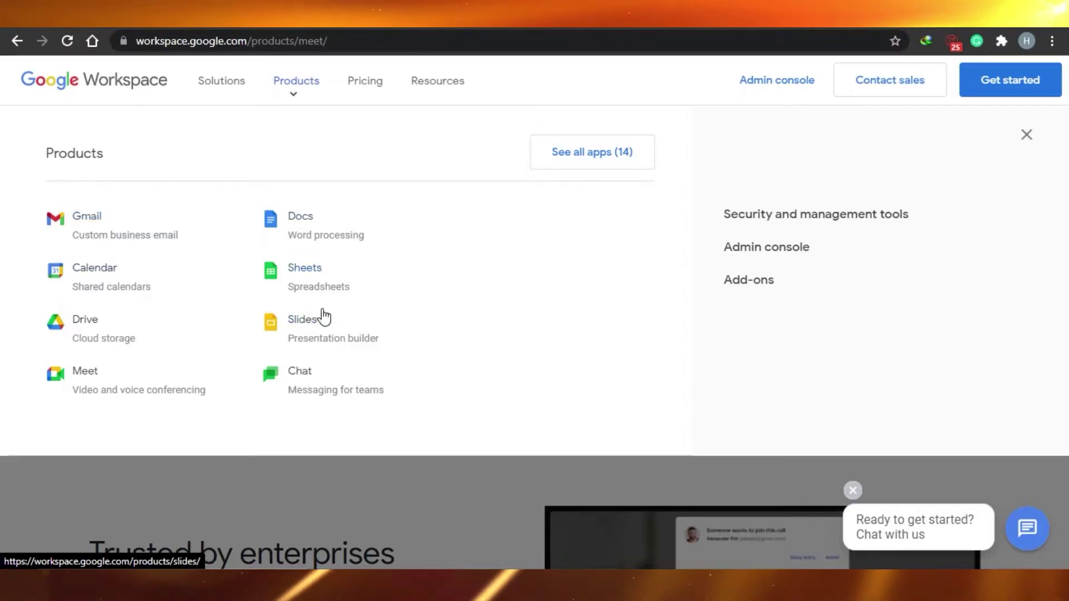
pyautogui.click(300, 374)
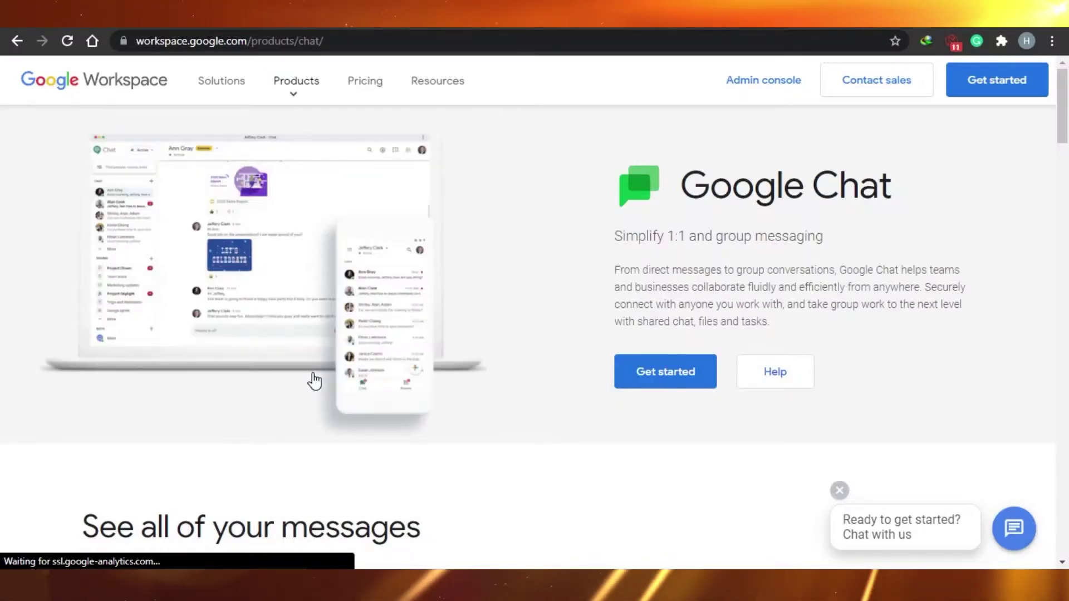
pyautogui.moveTo(1065, 125)
pyautogui.mouseDown()
pyautogui.moveTo(1066, 476)
pyautogui.moveTo(1066, 128)
pyautogui.mouseUp()
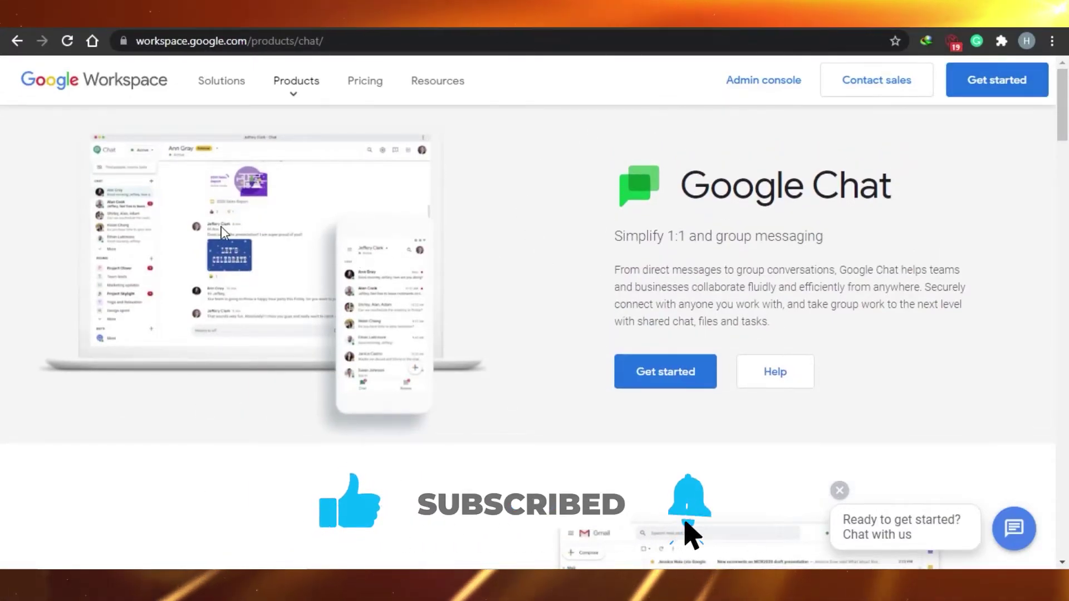
pyautogui.click(300, 83)
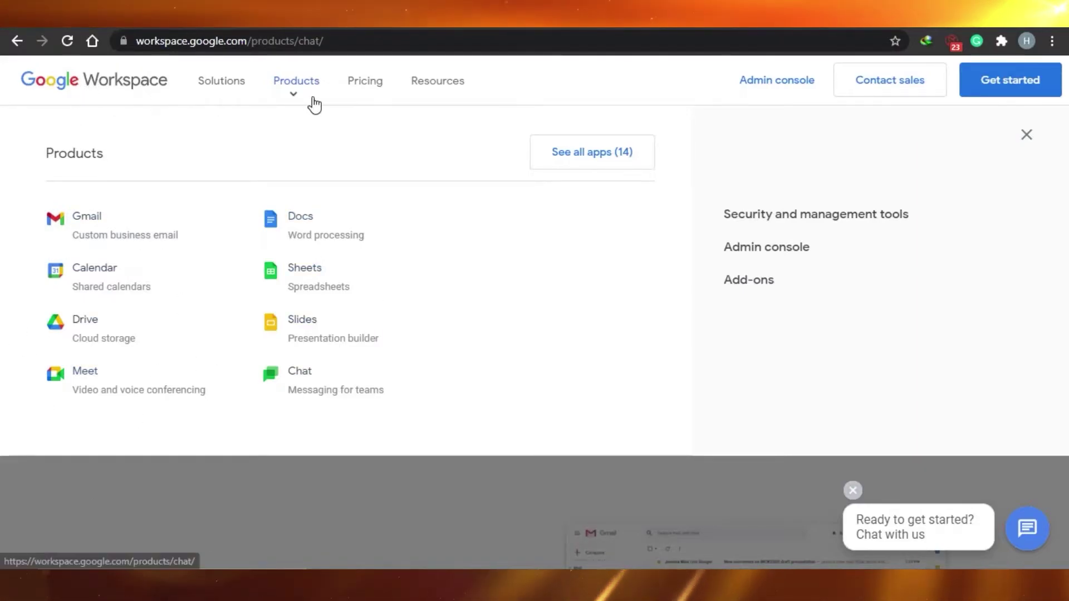
# Go to Pricing and scroll through plans from Business Starter $6 to Business Plus $18.
pyautogui.click(371, 91)
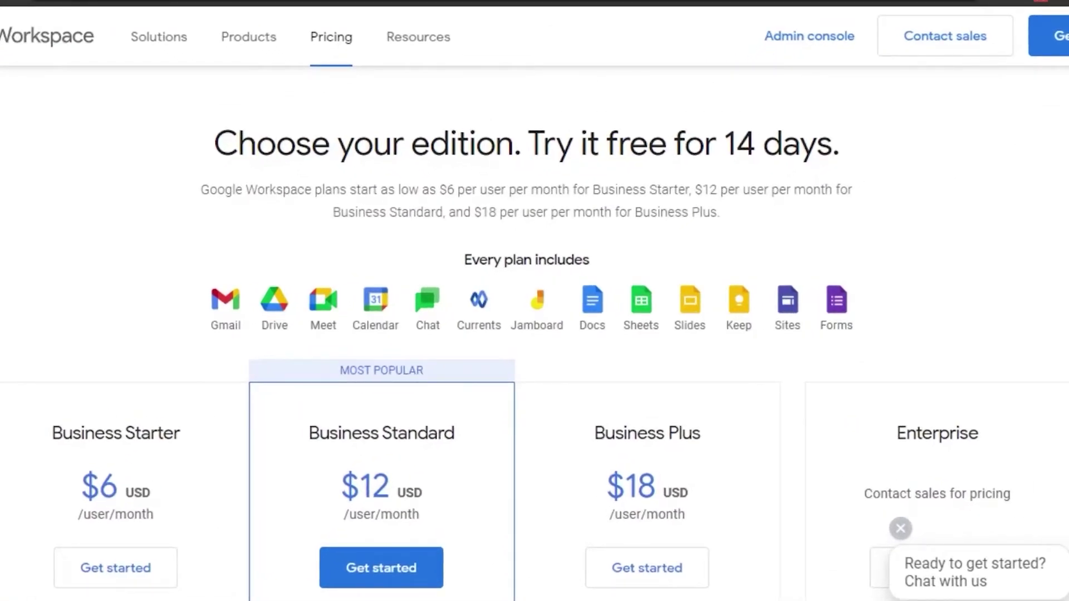
pyautogui.scroll(-5, 535, 335)
pyautogui.scroll(2, 534, 334)
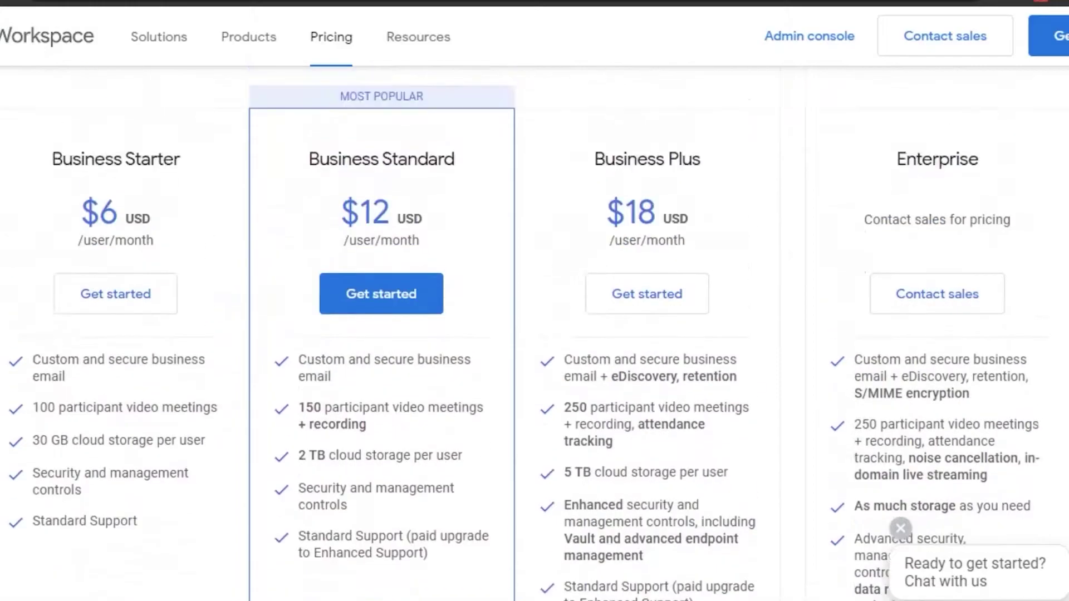
pyautogui.scroll(-3, 535, 334)
pyautogui.scroll(1, 534, 334)
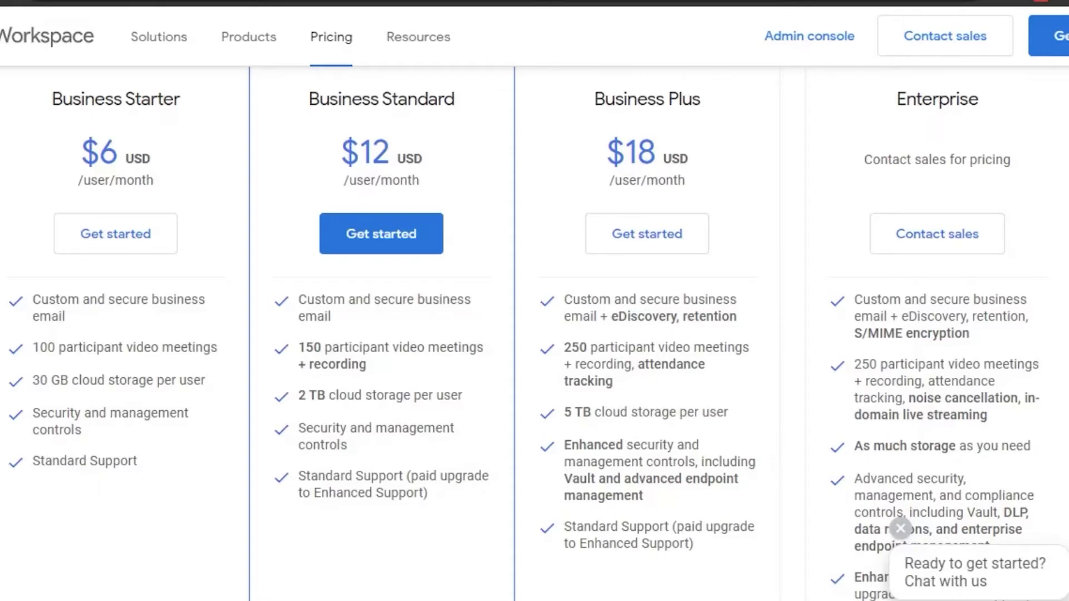
pyautogui.scroll(-7, 535, 390)
pyautogui.scroll(3, 534, 390)
pyautogui.scroll(-1, 534, 390)
pyautogui.scroll(-1, 534, 390)
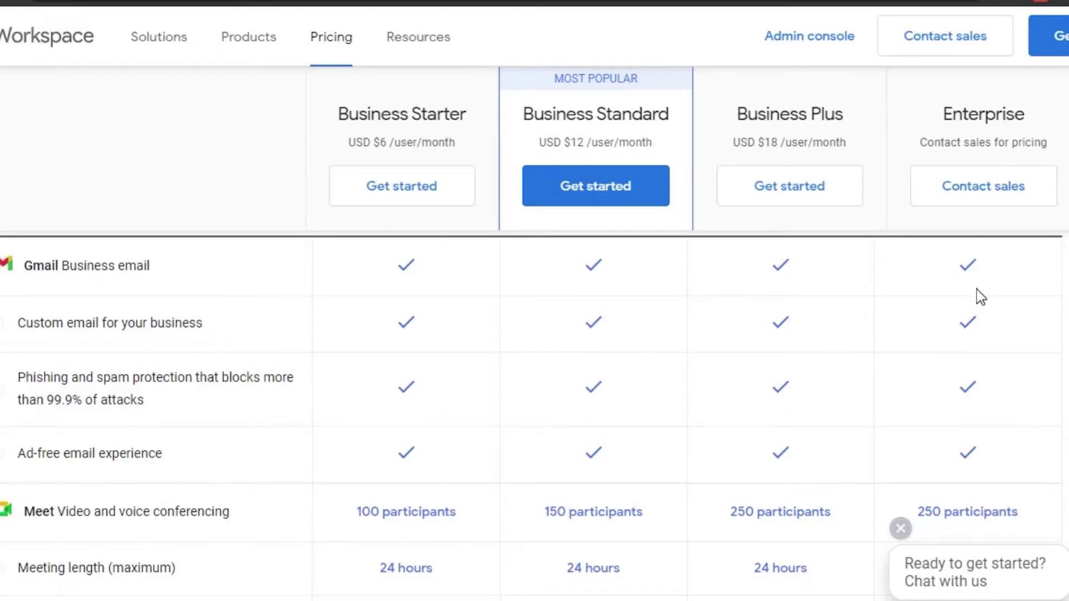
pyautogui.scroll(-4, 44, 261)
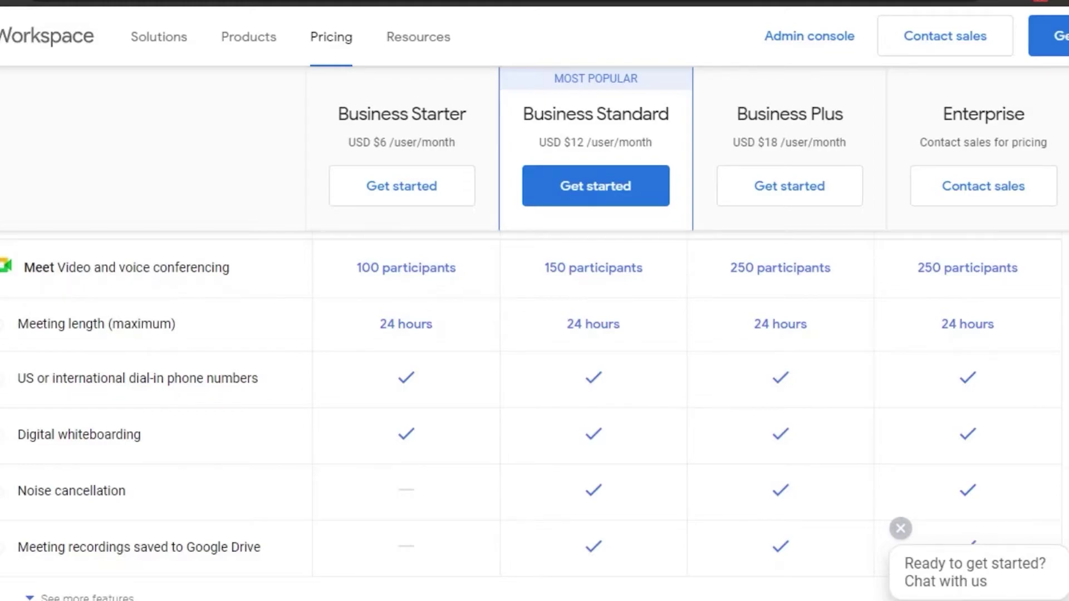
pyautogui.scroll(-1, 530, 420)
pyautogui.scroll(3, 530, 420)
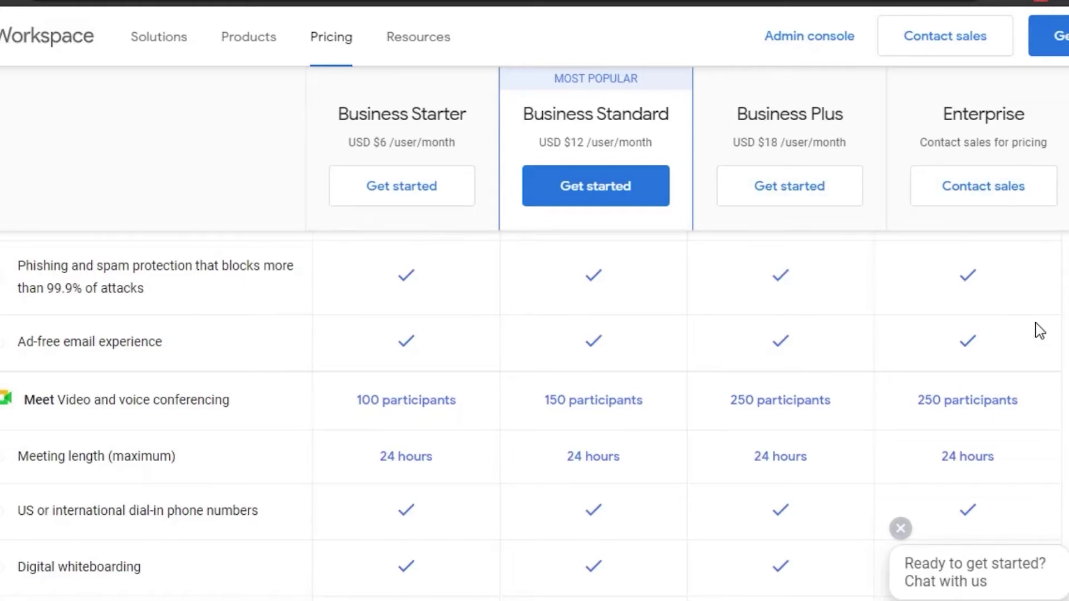
pyautogui.scroll(-15, 530, 416)
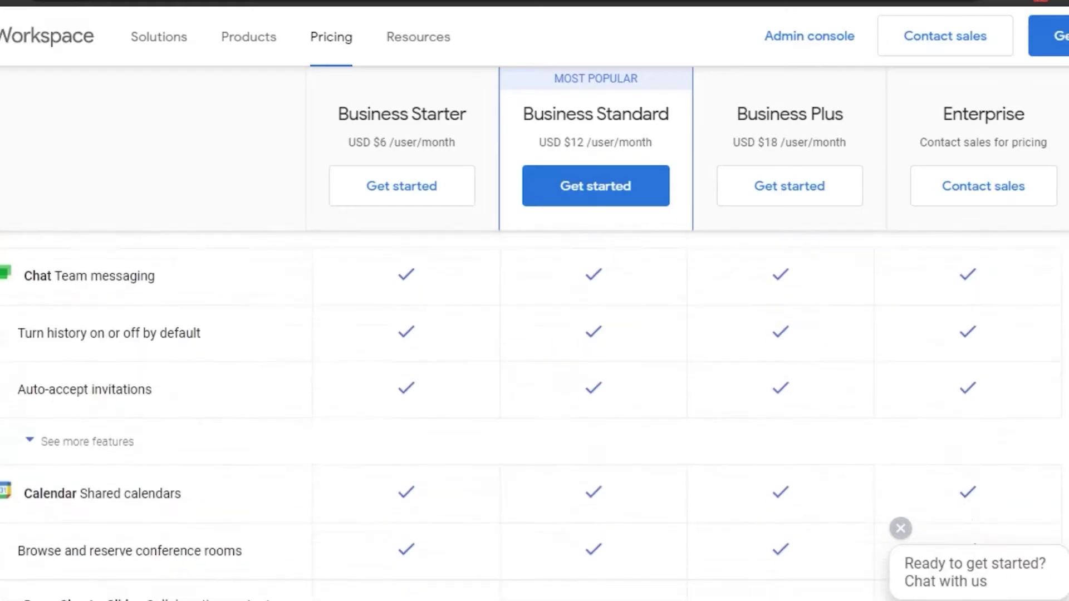
pyautogui.scroll(-10, 535, 334)
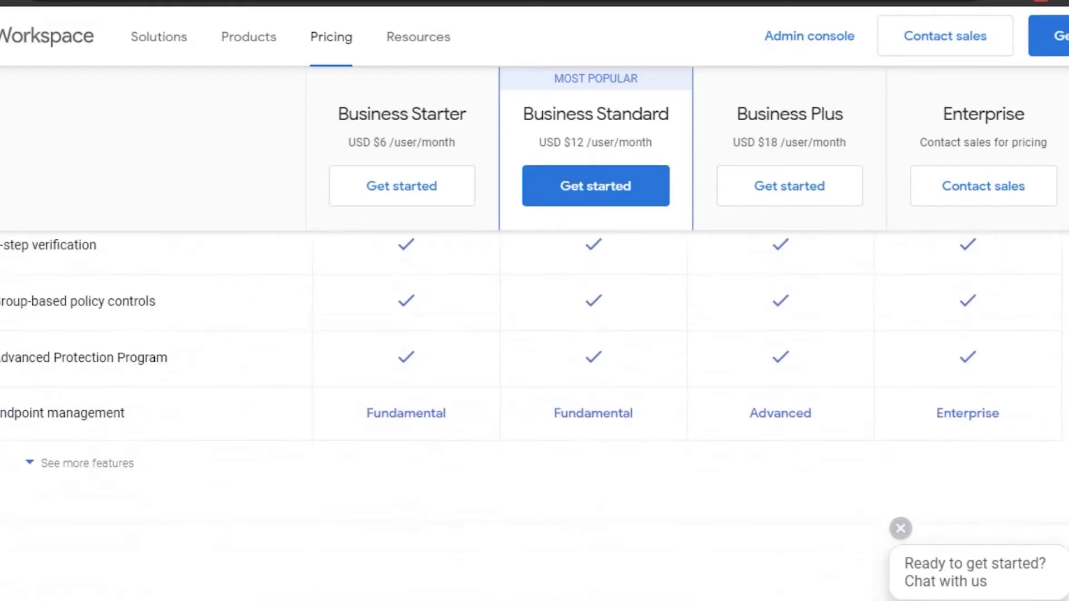
pyautogui.scroll(-10, 534, 334)
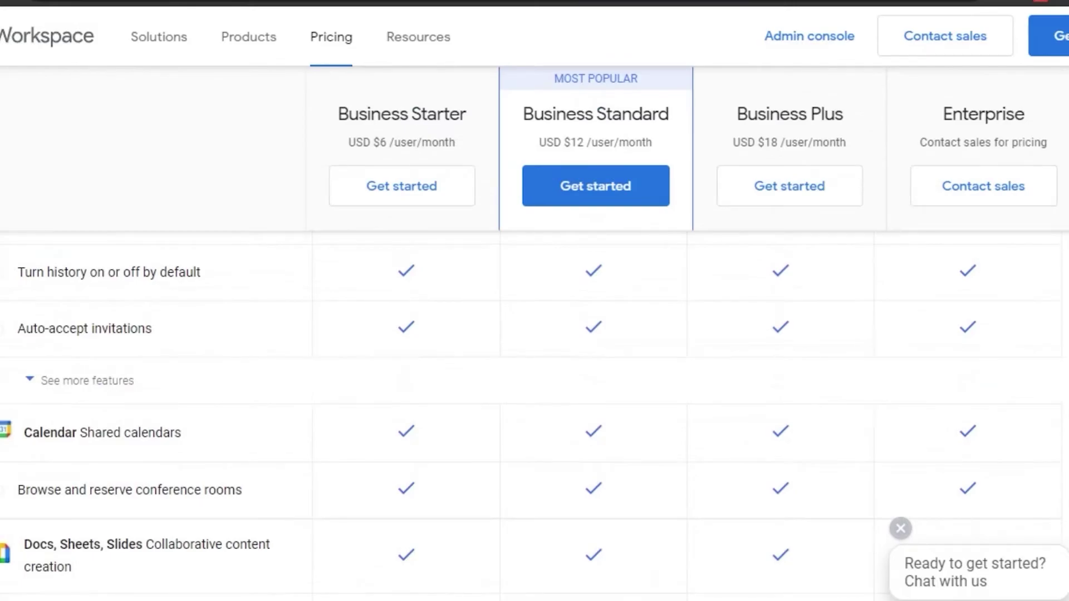
pyautogui.scroll(10, 535, 334)
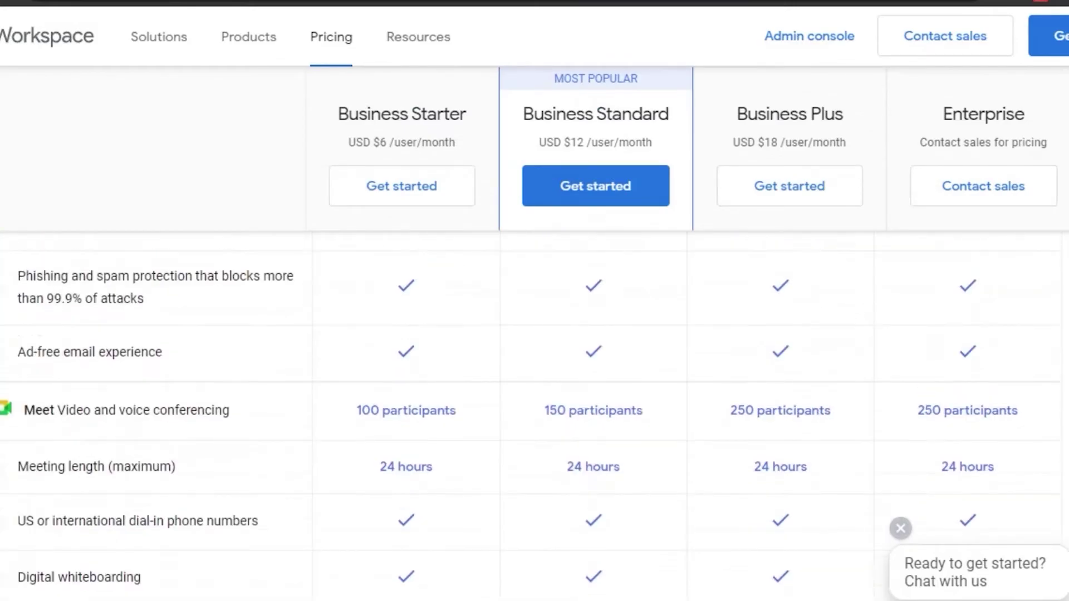
pyautogui.scroll(1, 535, 334)
pyautogui.scroll(-8, 534, 334)
pyautogui.scroll(4, 535, 334)
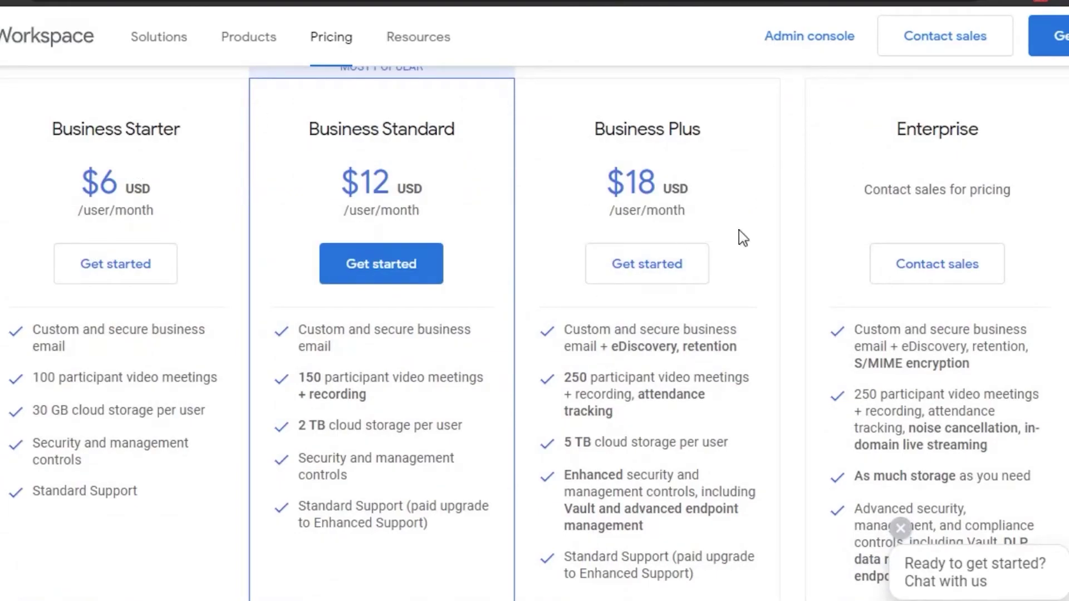
pyautogui.scroll(5, 534, 334)
pyautogui.scroll(-20, 535, 334)
pyautogui.scroll(20, 534, 334)
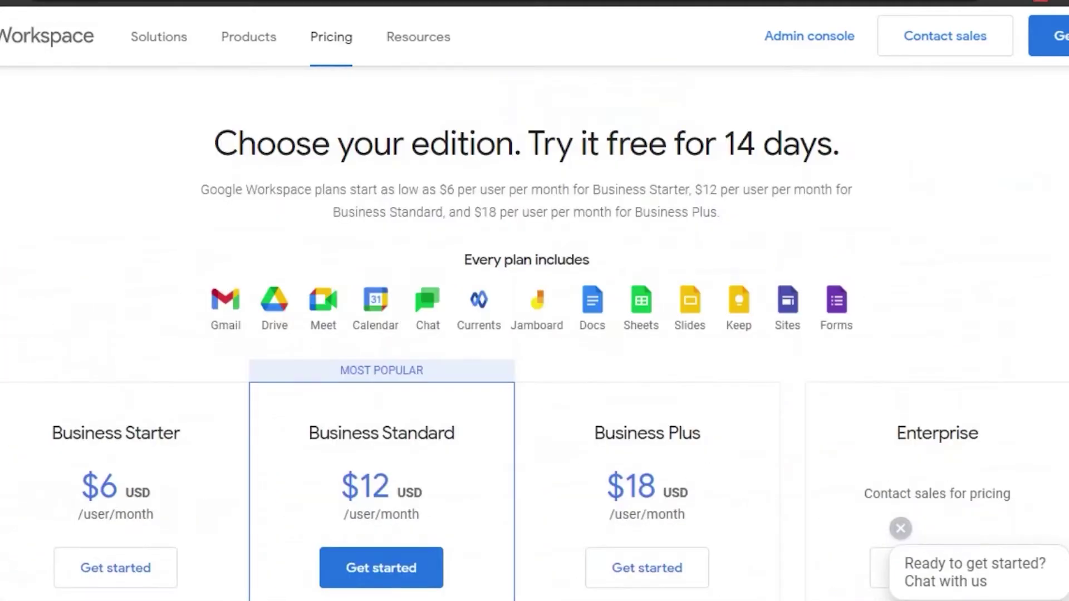
pyautogui.scroll(-5, 396, 329)
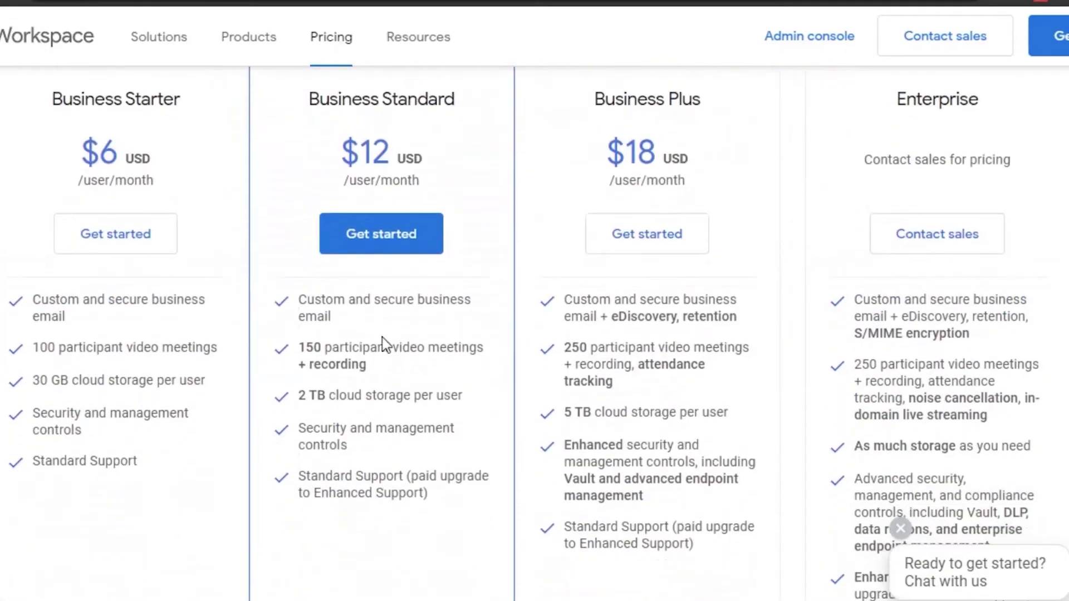
# Start the trial with business name 'Explain the Socials' and 'Just you' as employees.
pyautogui.click(123, 248)
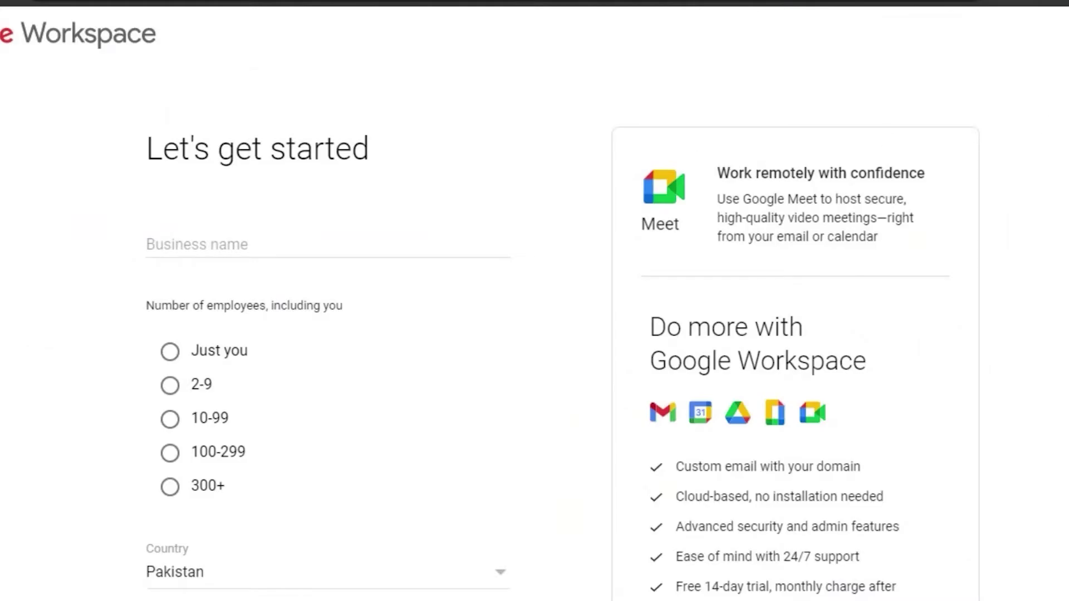
pyautogui.scroll(-1, 535, 334)
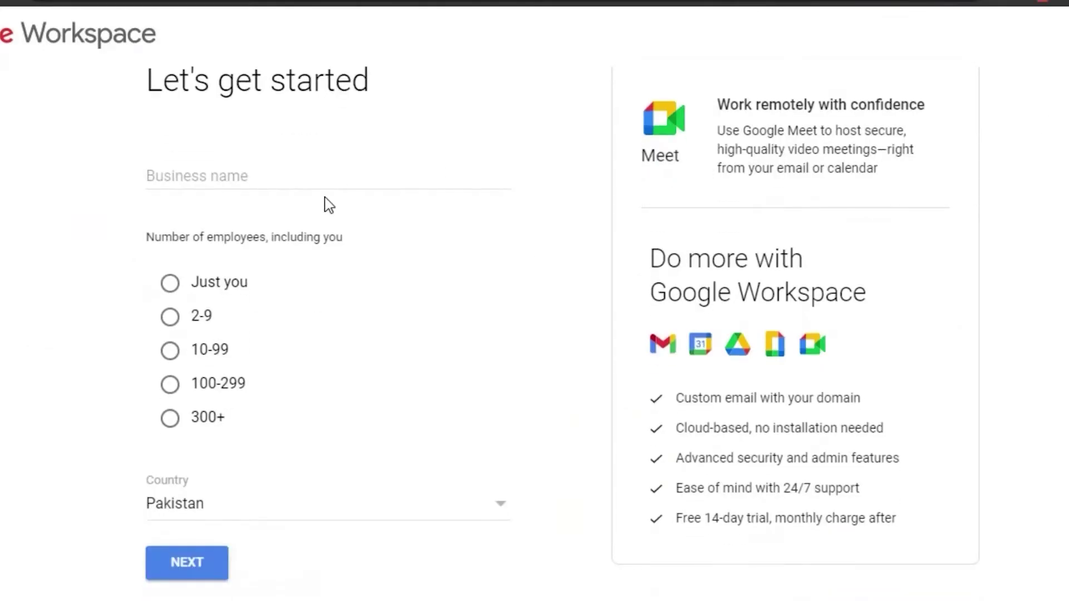
pyautogui.click(225, 176)
pyautogui.click(231, 228)
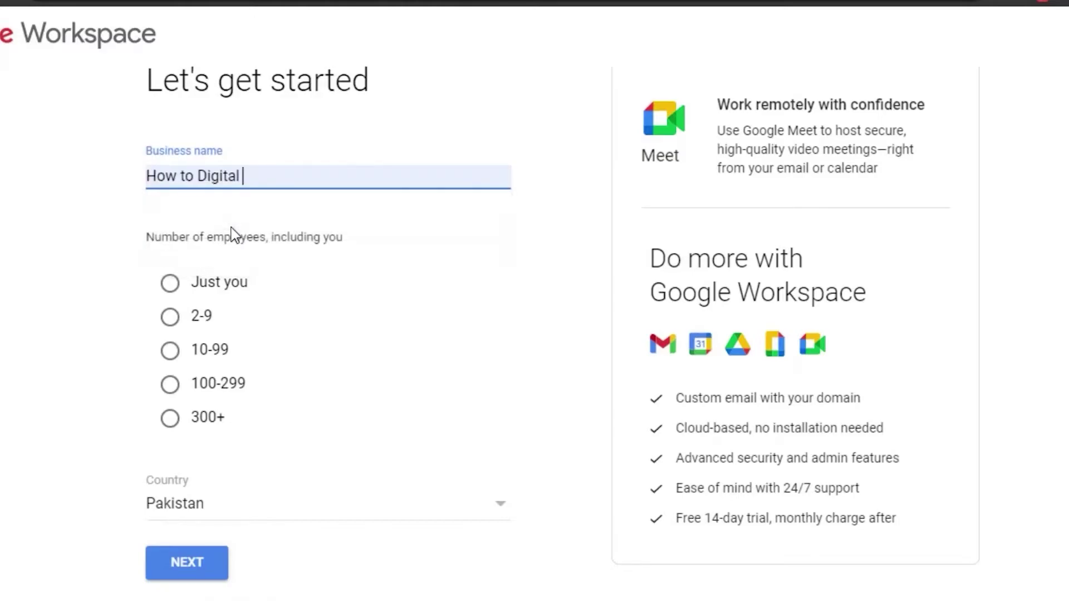
pyautogui.click(252, 171)
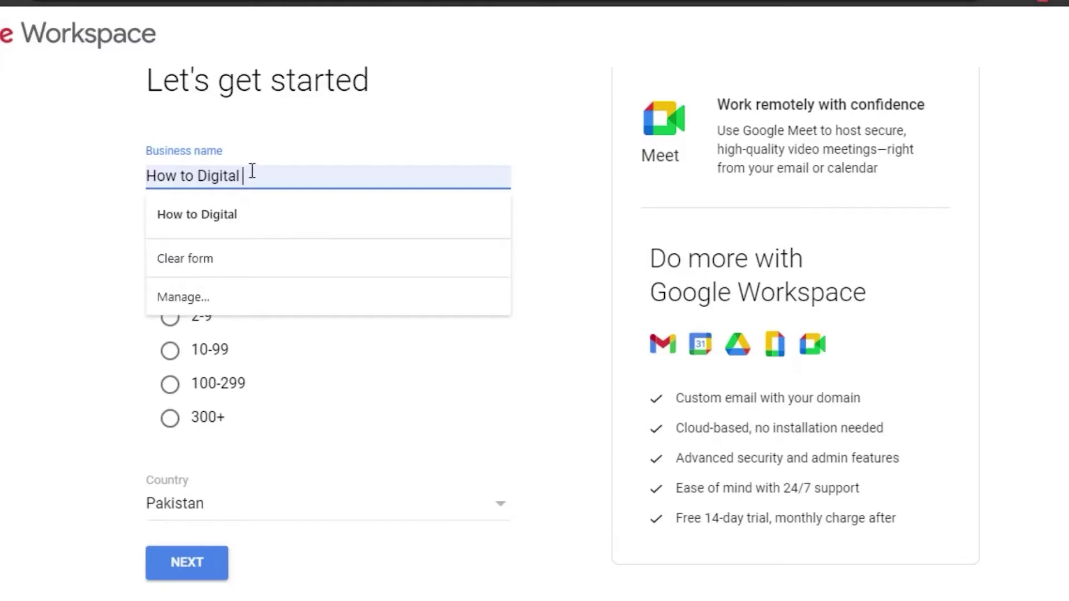
pyautogui.hotkey('ctrl', 'a')
pyautogui.write('Explain the Socials')
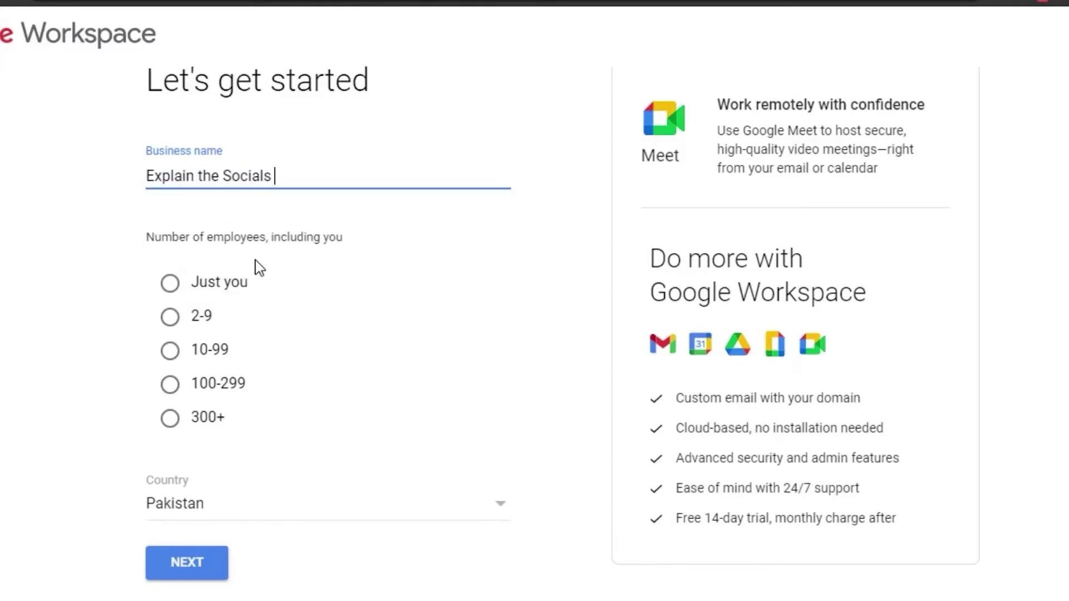
pyautogui.click(171, 285)
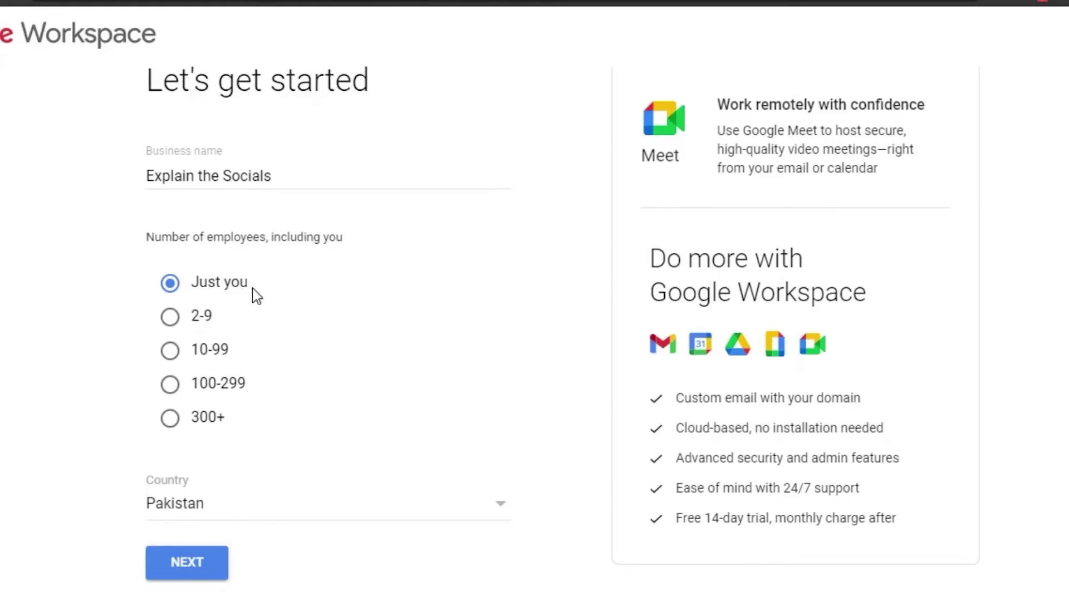
# Submit the business details, then the admin's first name, last name and current e-mail.
pyautogui.click(206, 567)
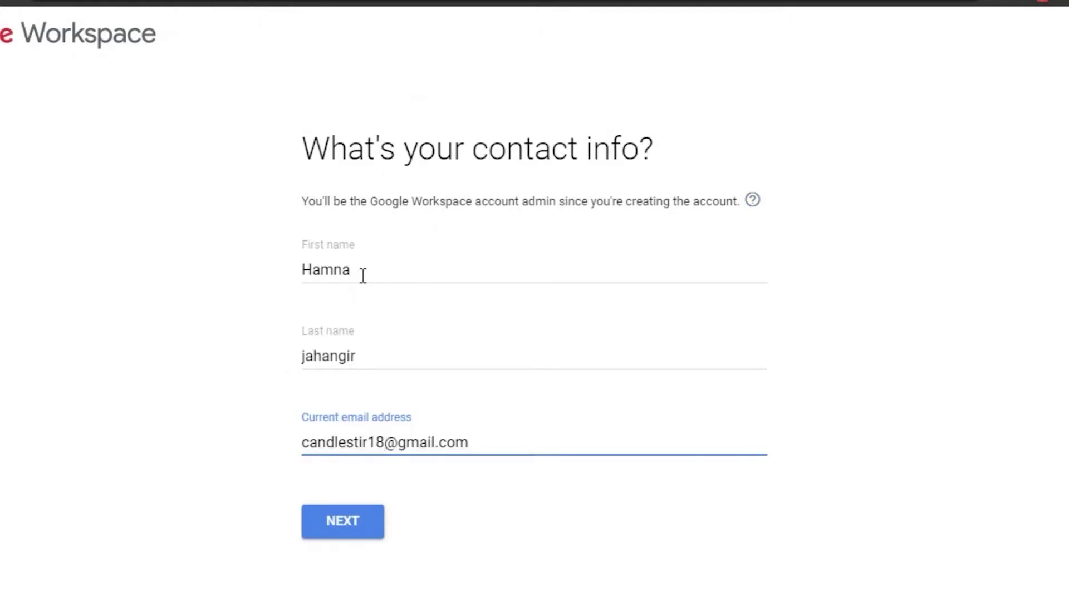
pyautogui.click(367, 523)
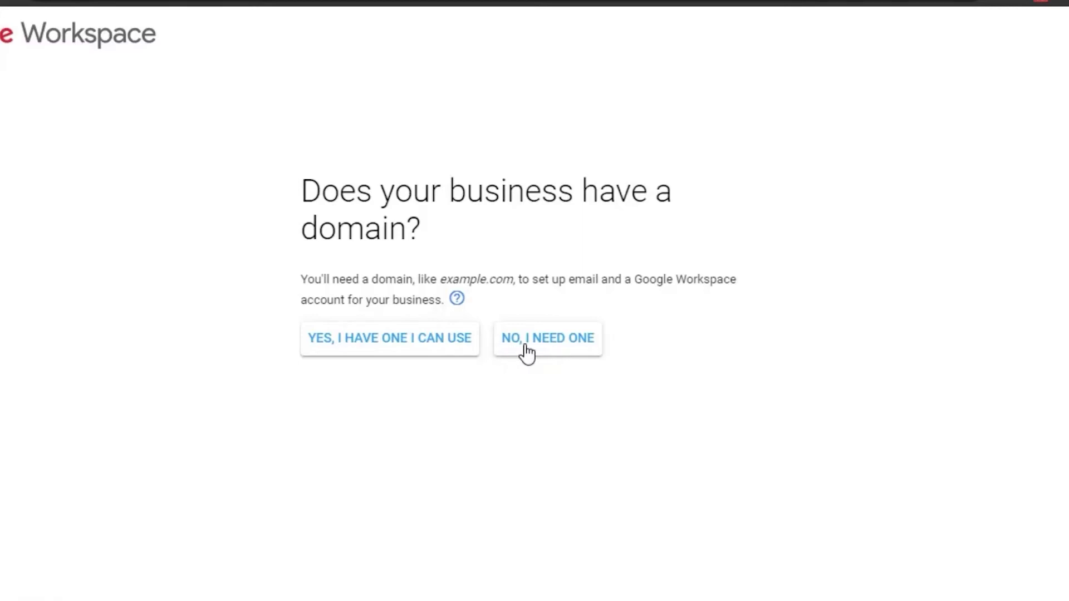
# Choose a new domain, search 'ExplaintheSocials' and pick explainthesocials.info at $12.00/year.
pyautogui.click(551, 351)
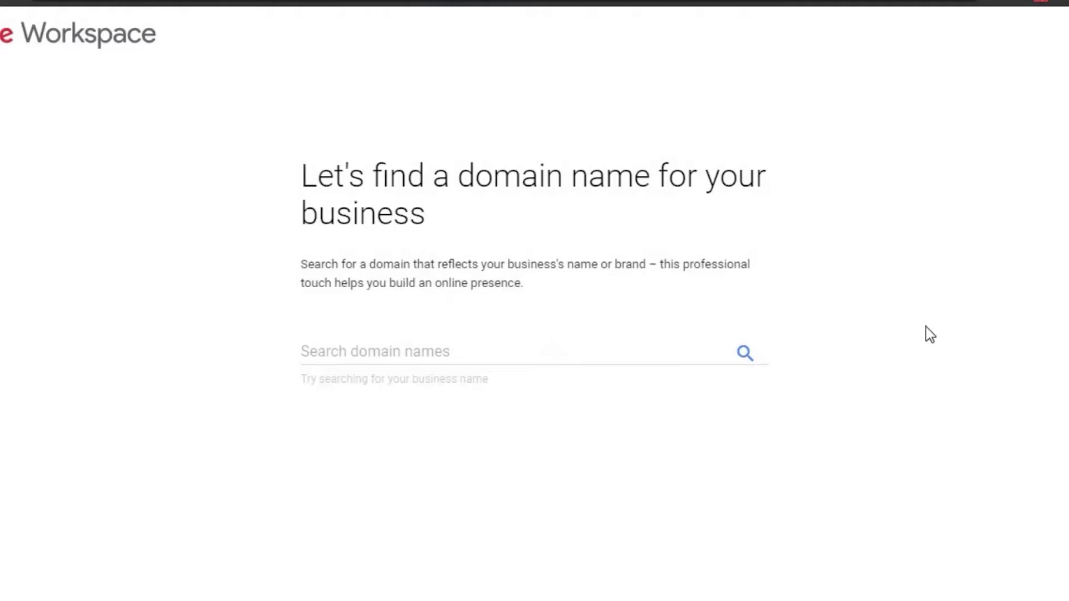
pyautogui.click(393, 348)
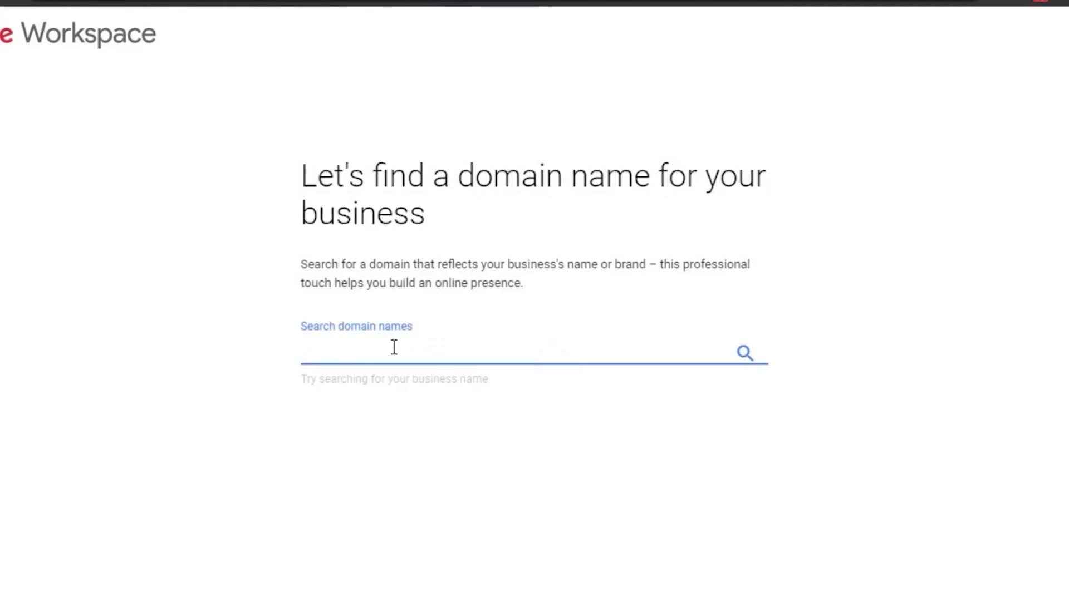
pyautogui.write('ExplaintheSocials')
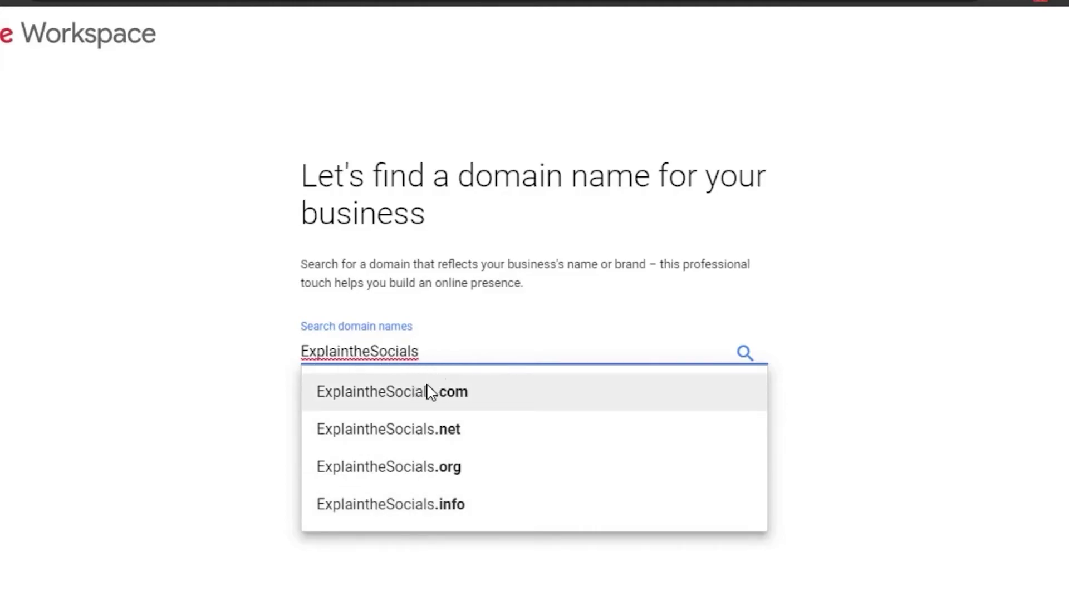
pyautogui.click(418, 504)
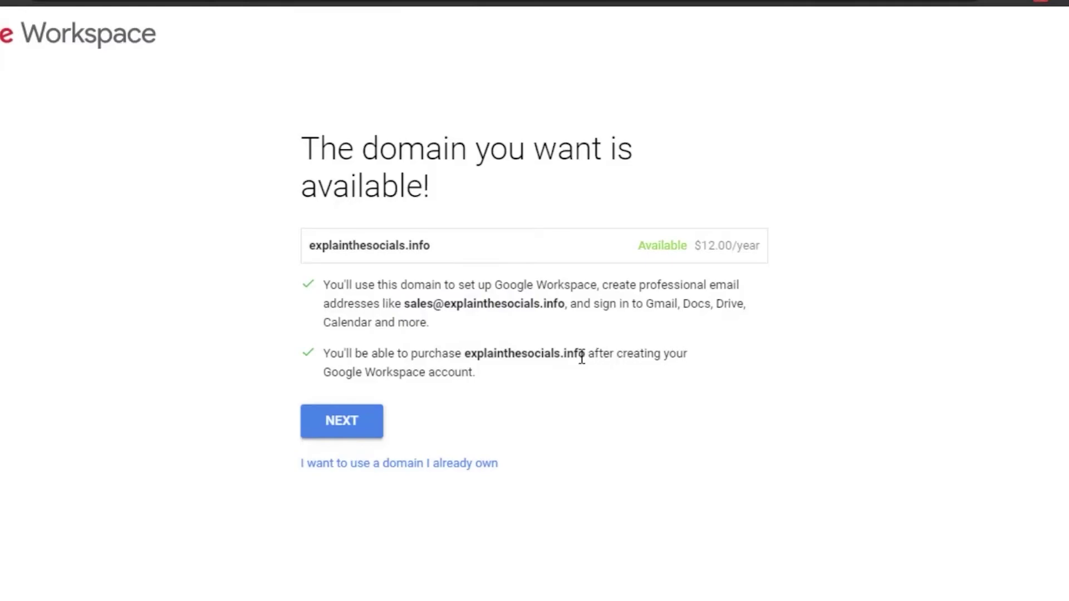
# Accept the domain, fill the business address from the saved autofill, and submit.
pyautogui.click(349, 420)
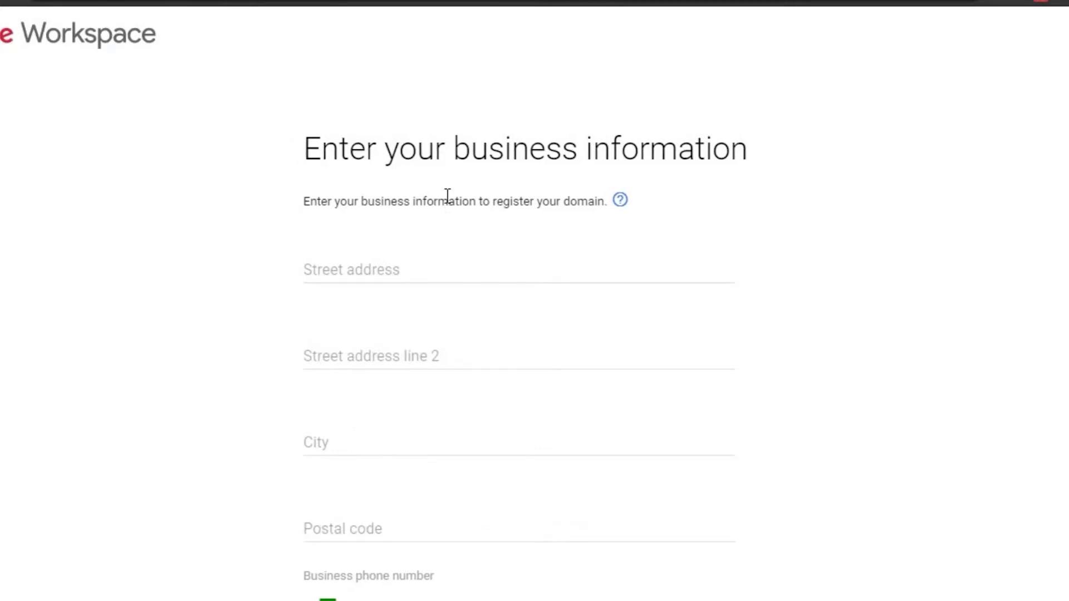
pyautogui.scroll(-2, 518, 334)
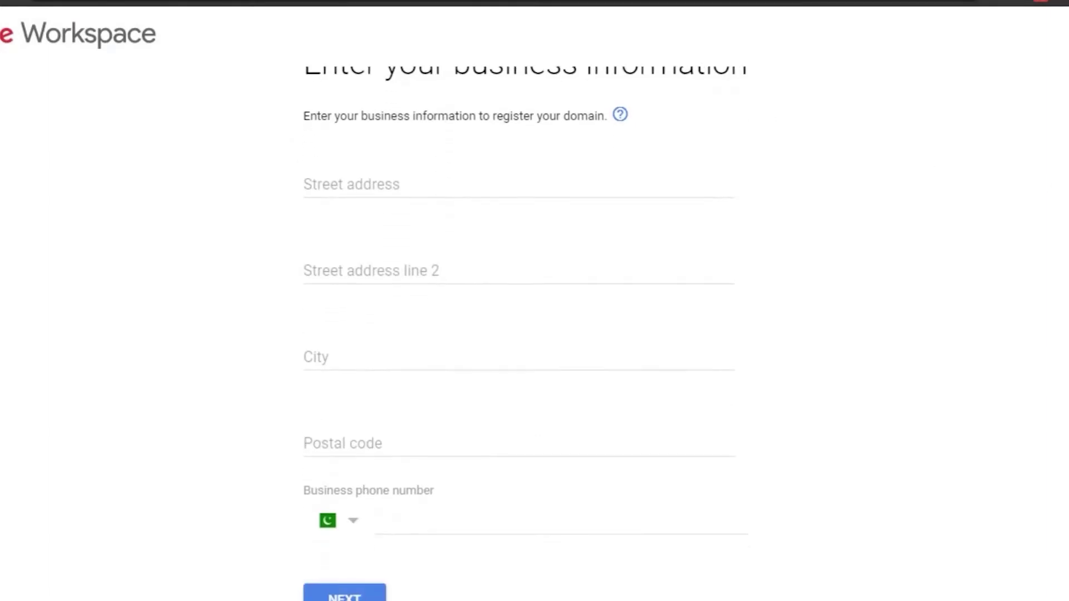
pyautogui.click(375, 179)
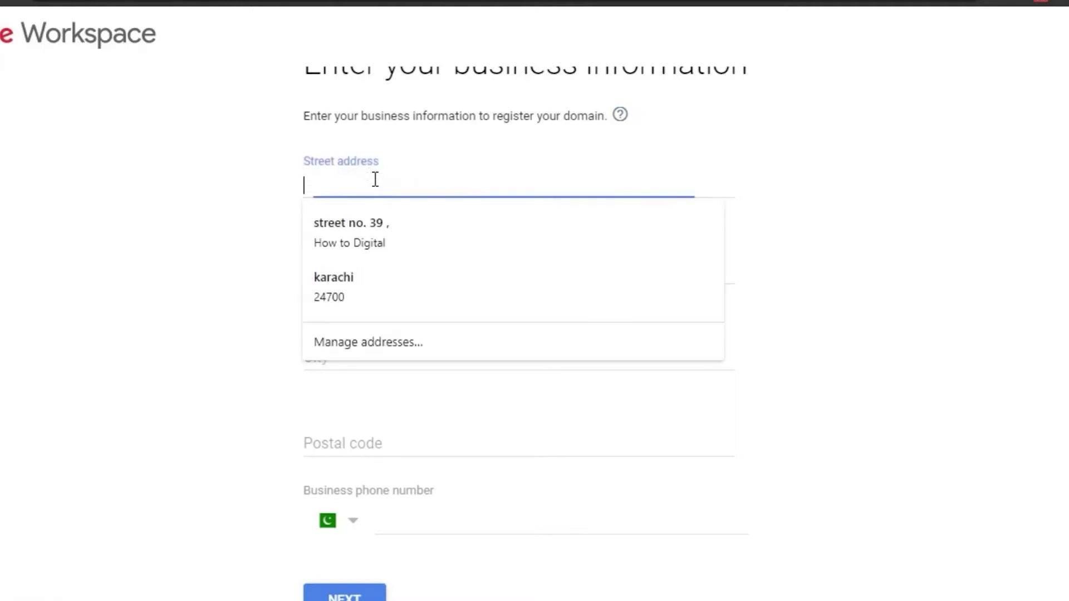
pyautogui.click(359, 228)
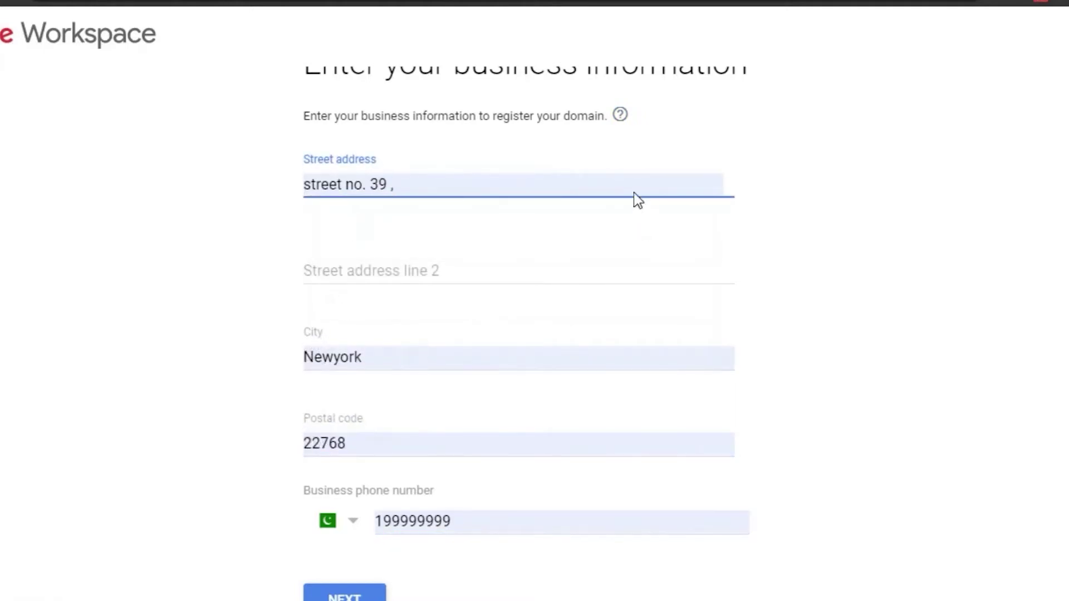
pyautogui.scroll(-1, 518, 334)
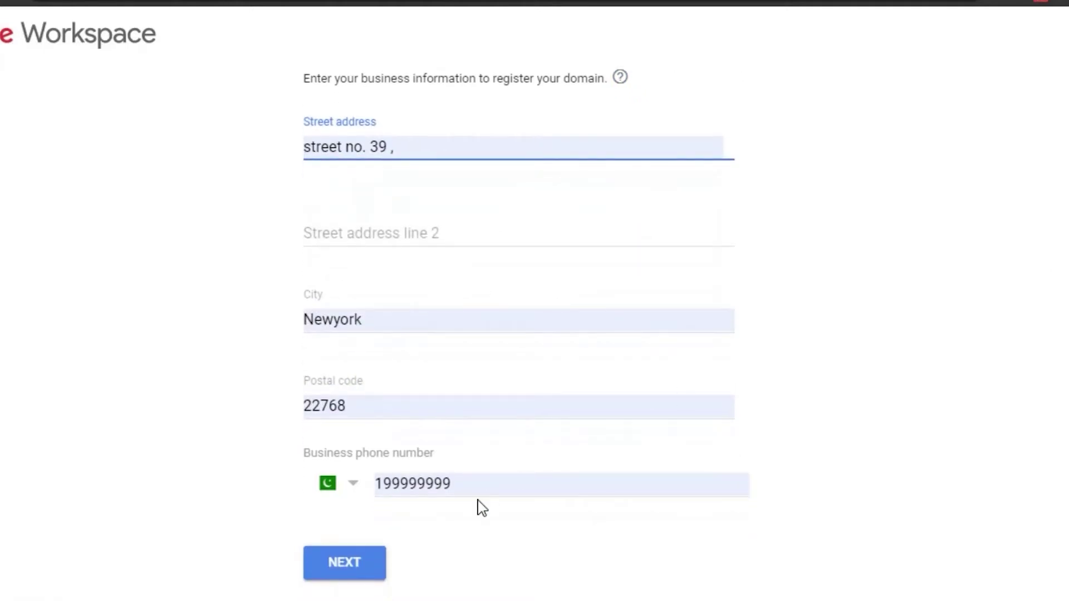
pyautogui.click(365, 567)
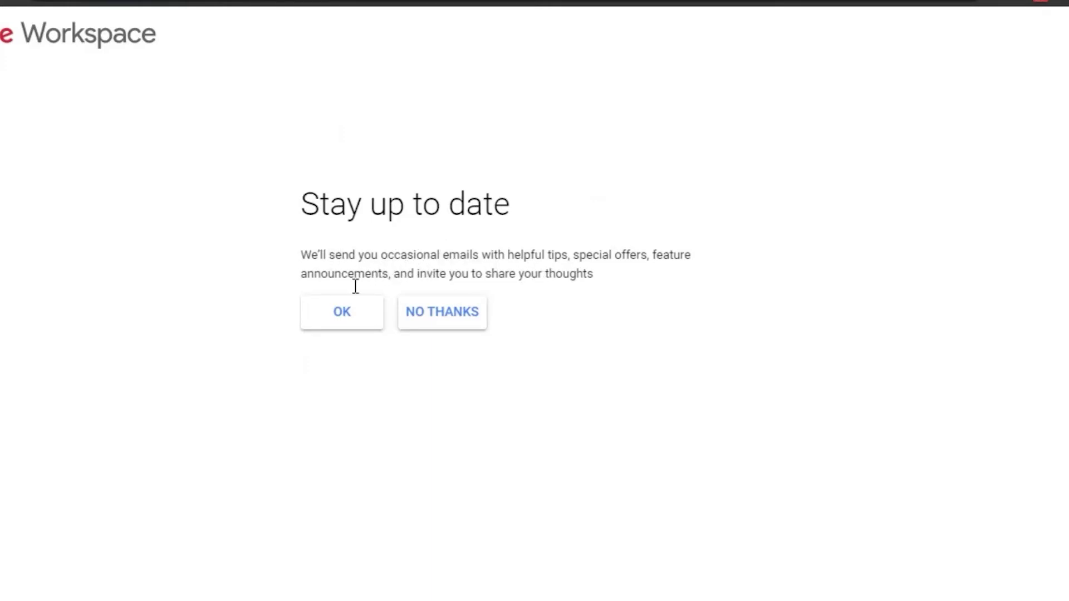
# Decline the occasional tips-and-offers emails and the product emails for users.
pyautogui.click(464, 315)
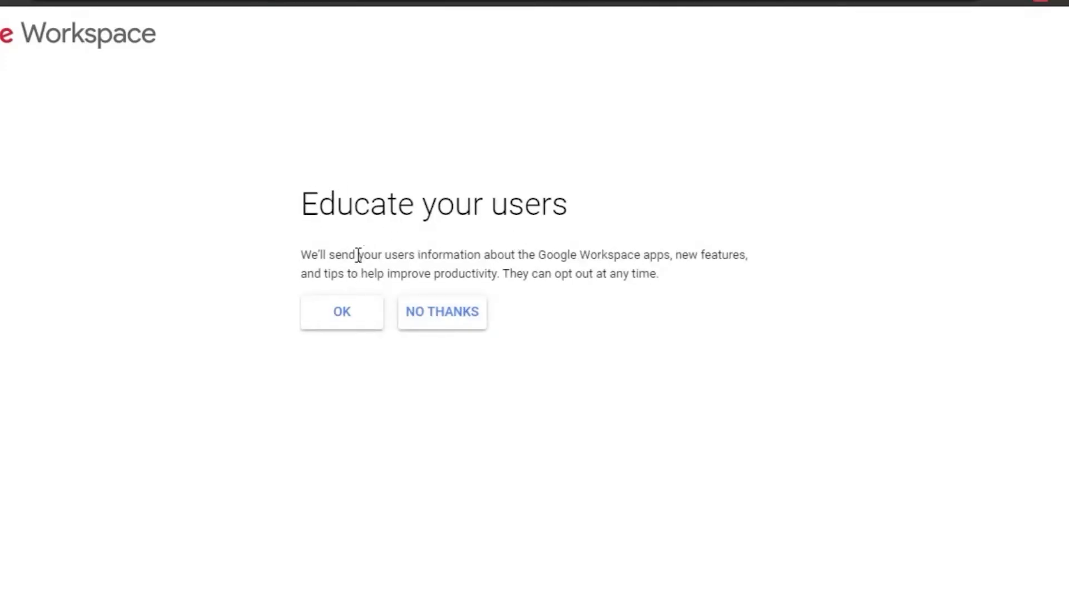
pyautogui.click(461, 328)
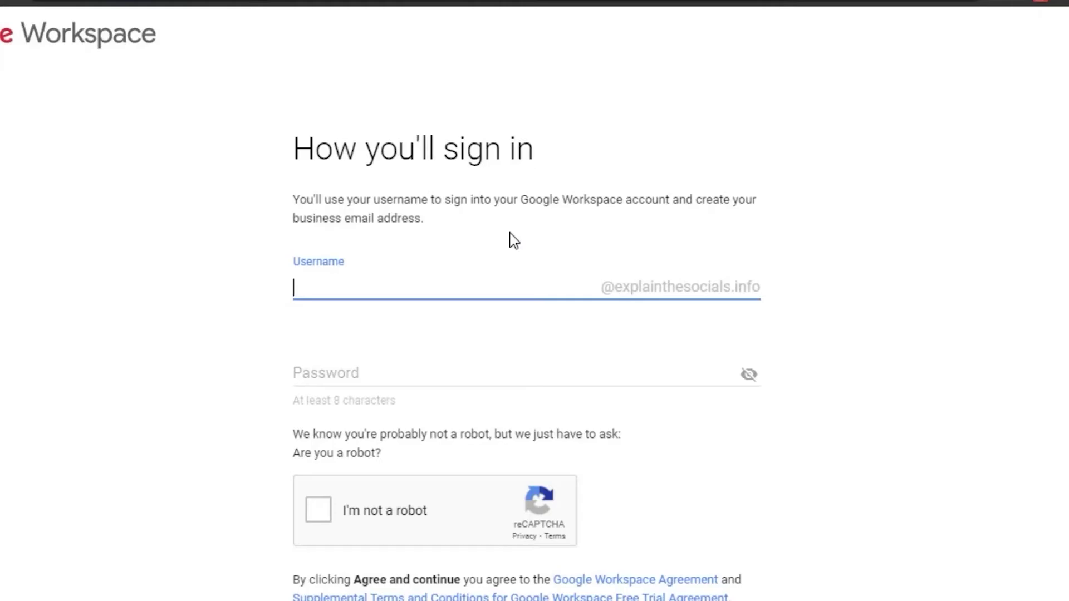
# Enter the admin username for explainthesocials.info, correcting a mistyped entry.
pyautogui.click(337, 289)
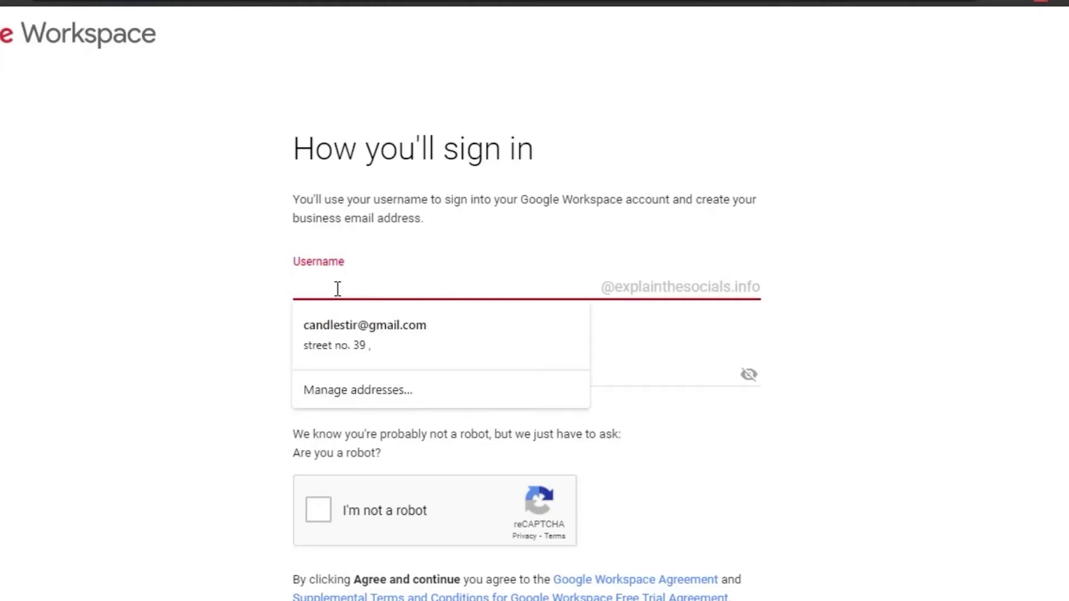
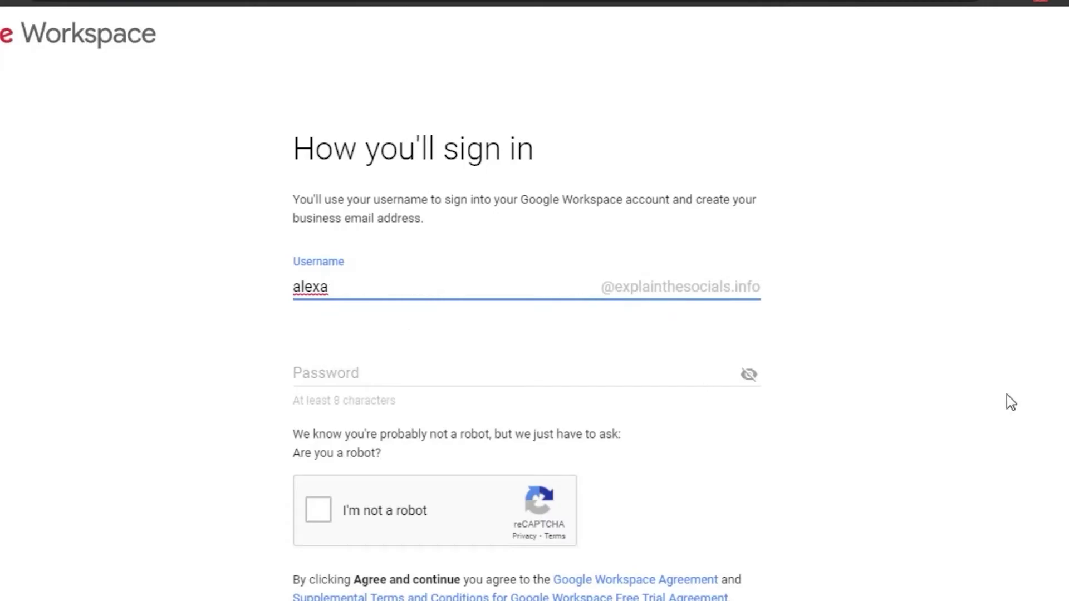
pyautogui.scroll(-2, 758, 229)
pyautogui.scroll(2, 757, 230)
pyautogui.scroll(-2, 757, 229)
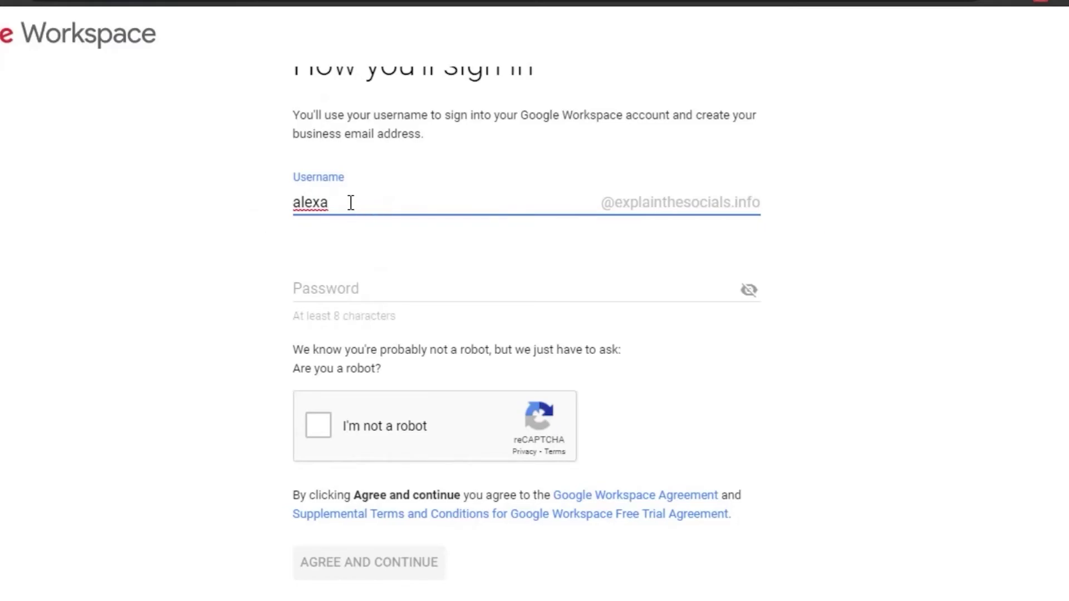
pyautogui.press('BackSpace')
pyautogui.press('BackSpace')
pyautogui.press('BackSpace')
pyautogui.press('BackSpace')
pyautogui.press('BackSpace')
pyautogui.write('htdm')
pyautogui.press('BackSpace')
pyautogui.press('BackSpace')
pyautogui.press('BackSpace')
pyautogui.press('BackSpace')
pyautogui.press('BackSpace')
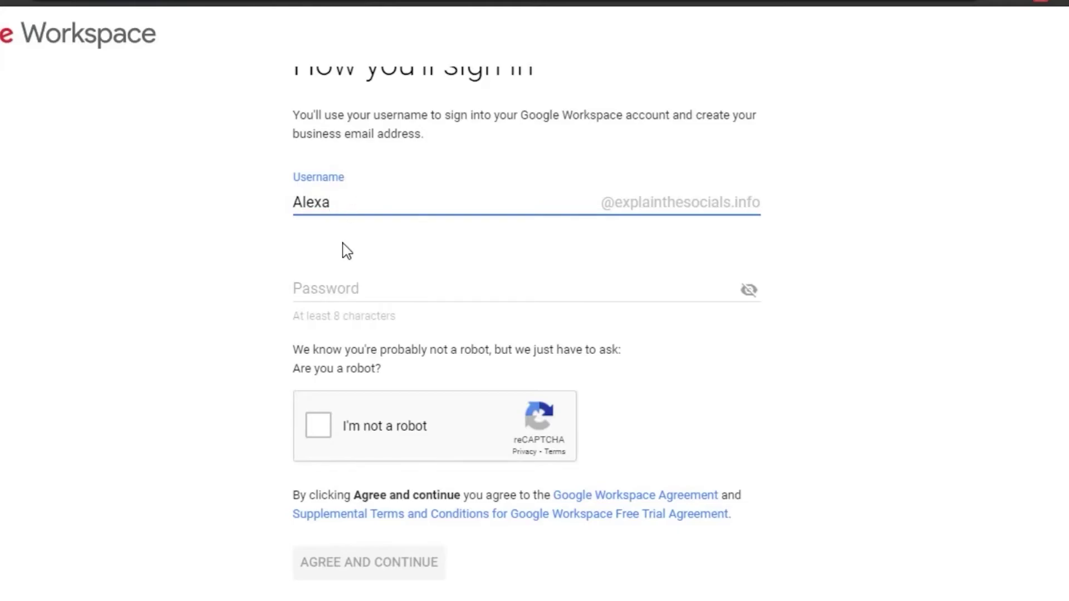
# Paste the account password, tick I'm not a robot, and agree to continue.
pyautogui.click(342, 286)
pyautogui.hotkey('ctrl', 'v')
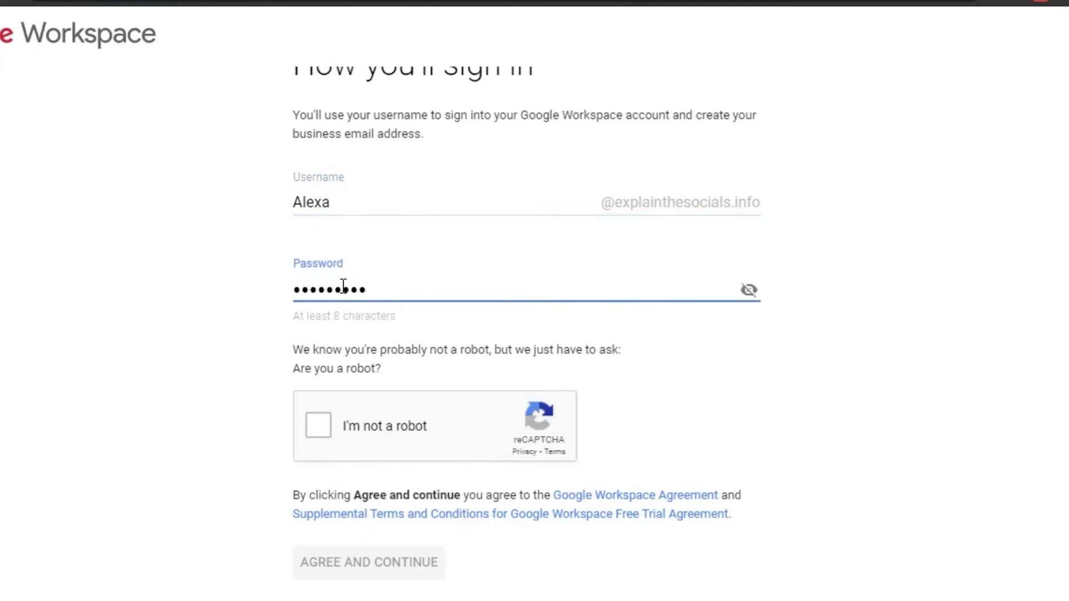
pyautogui.click(320, 426)
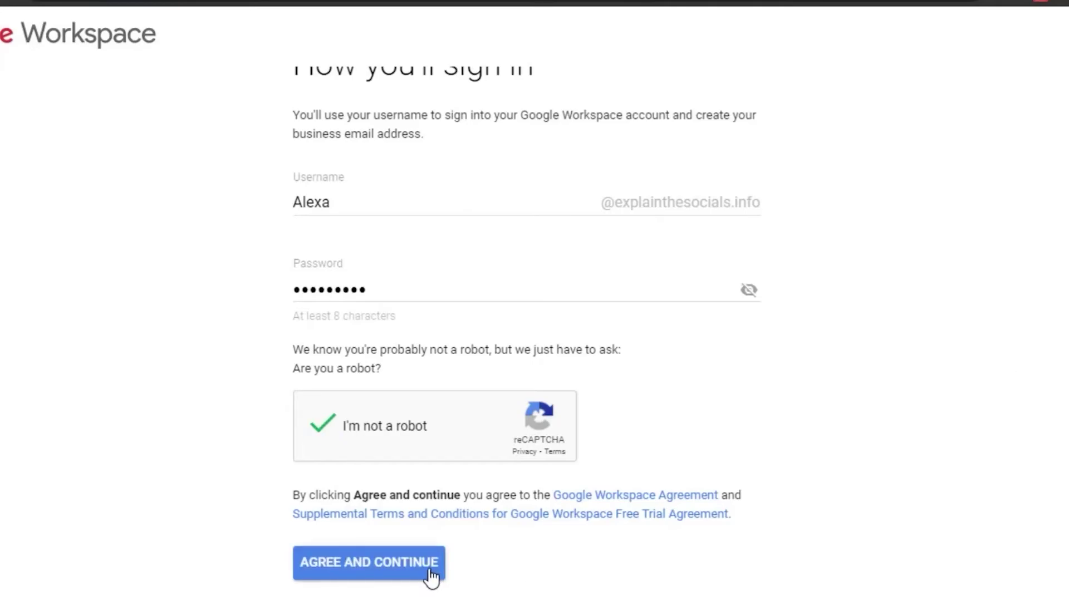
pyautogui.click(388, 574)
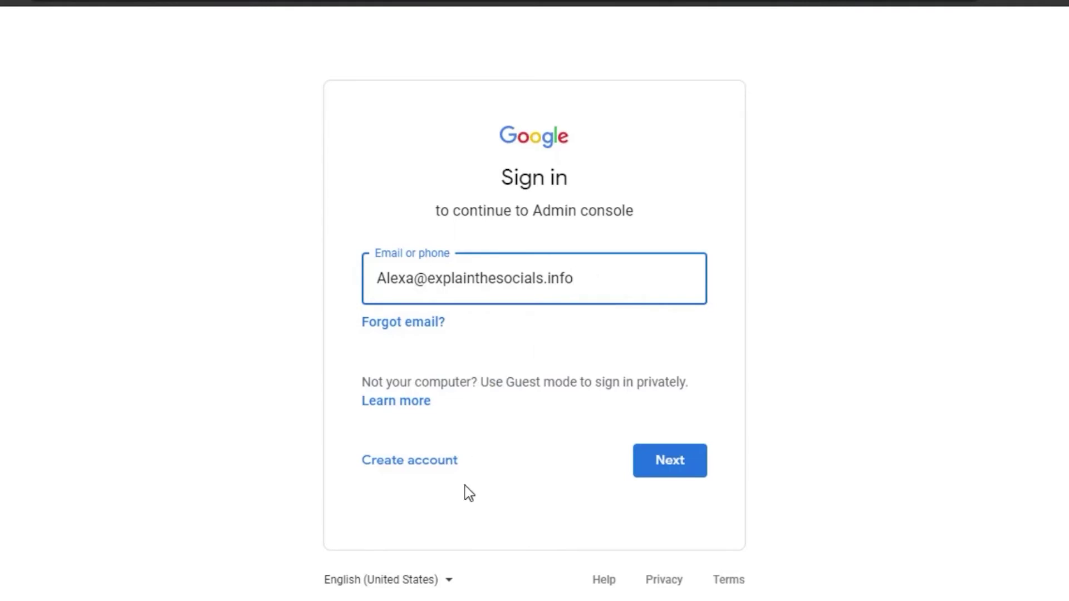
# Continue signing in with the new explainthesocials.info admin address.
pyautogui.click(674, 461)
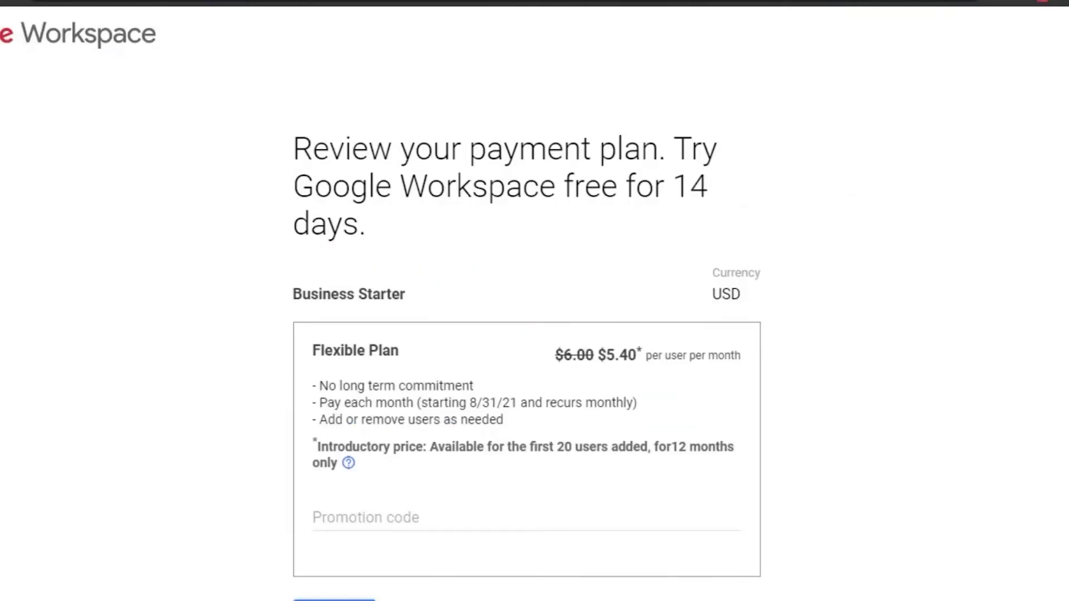
# Check the Business Starter Flexible Plan's 14-day trial, then go to the workspace.google.com tab.
pyautogui.scroll(-1, 655, 138)
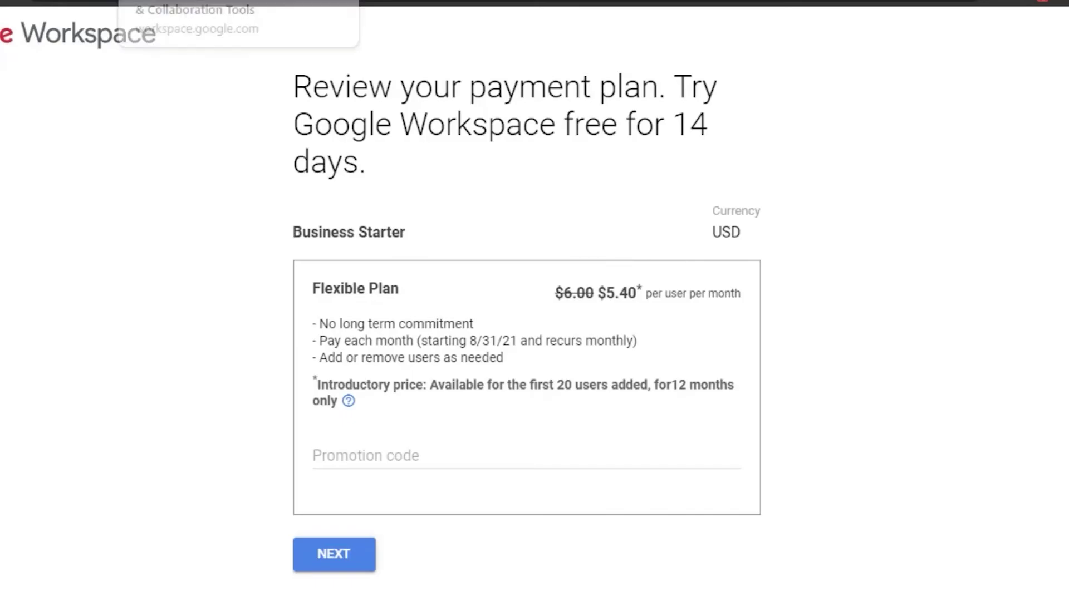
pyautogui.click(167, 2)
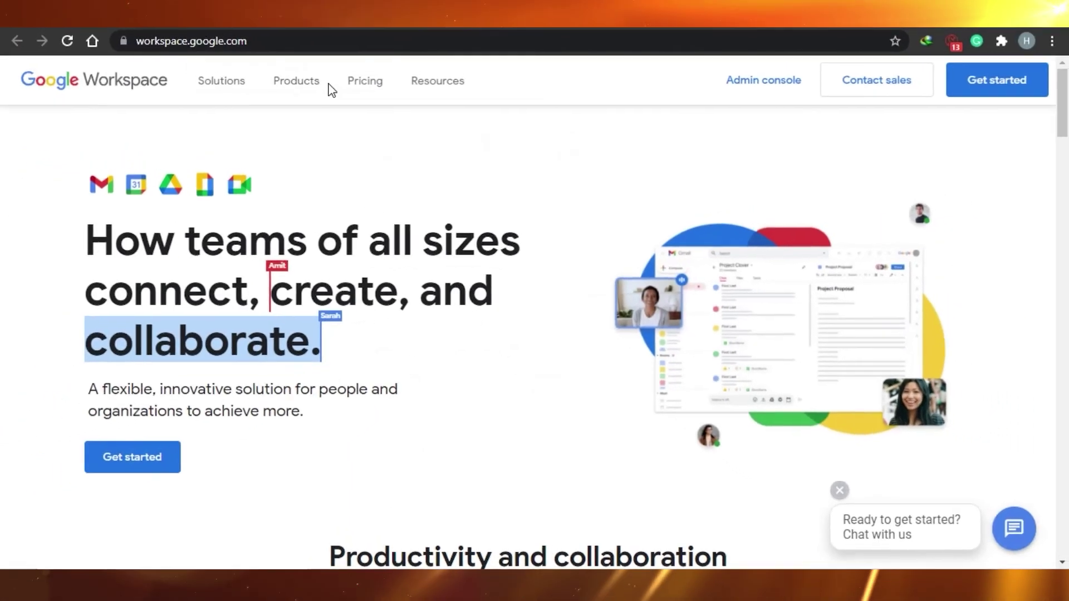
pyautogui.click(294, 89)
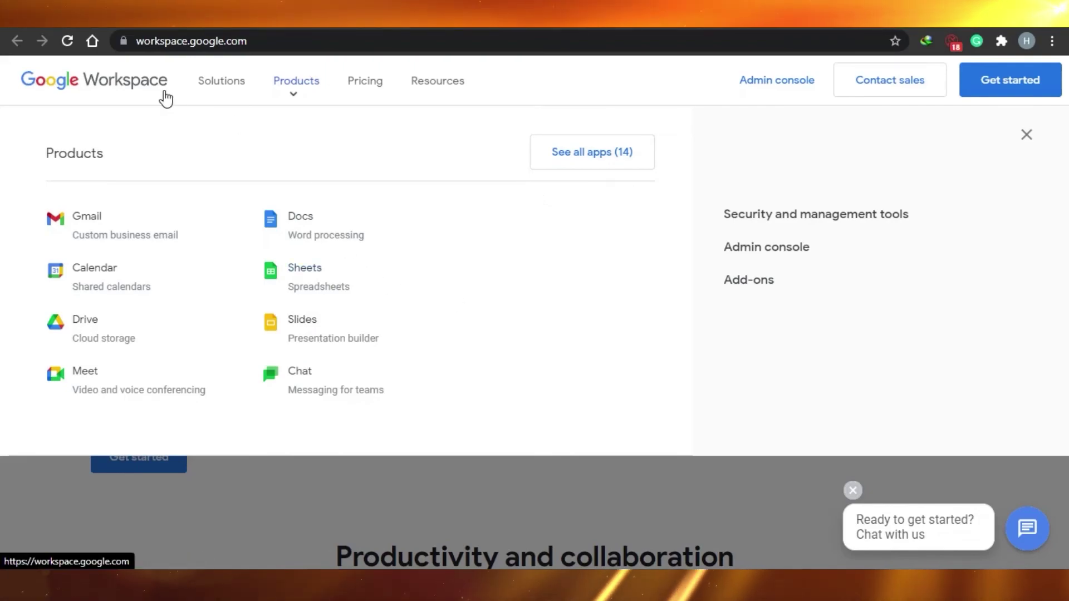
pyautogui.click(220, 83)
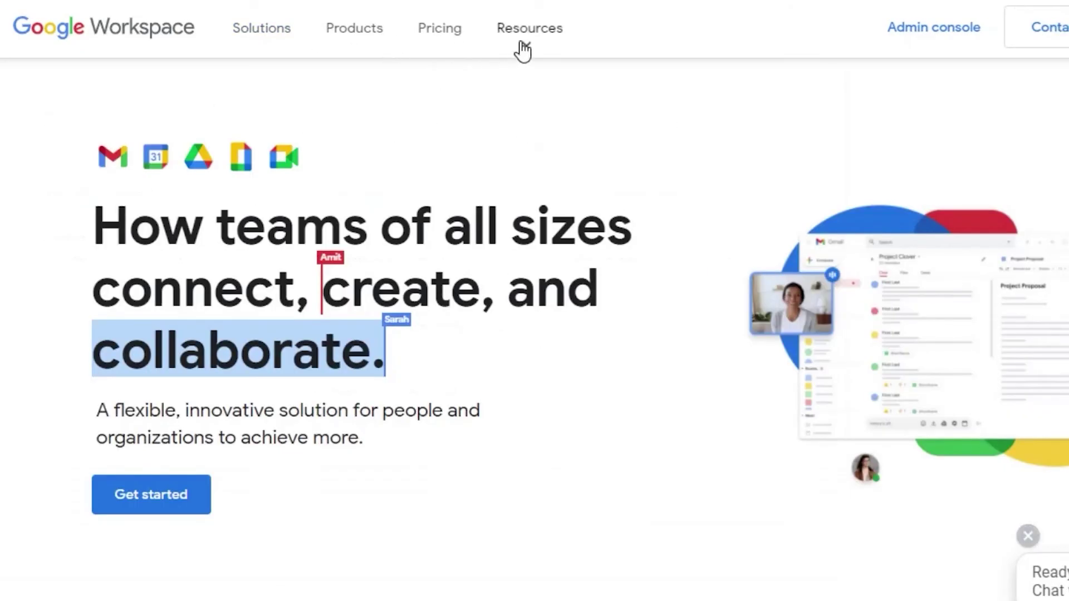
pyautogui.click(525, 48)
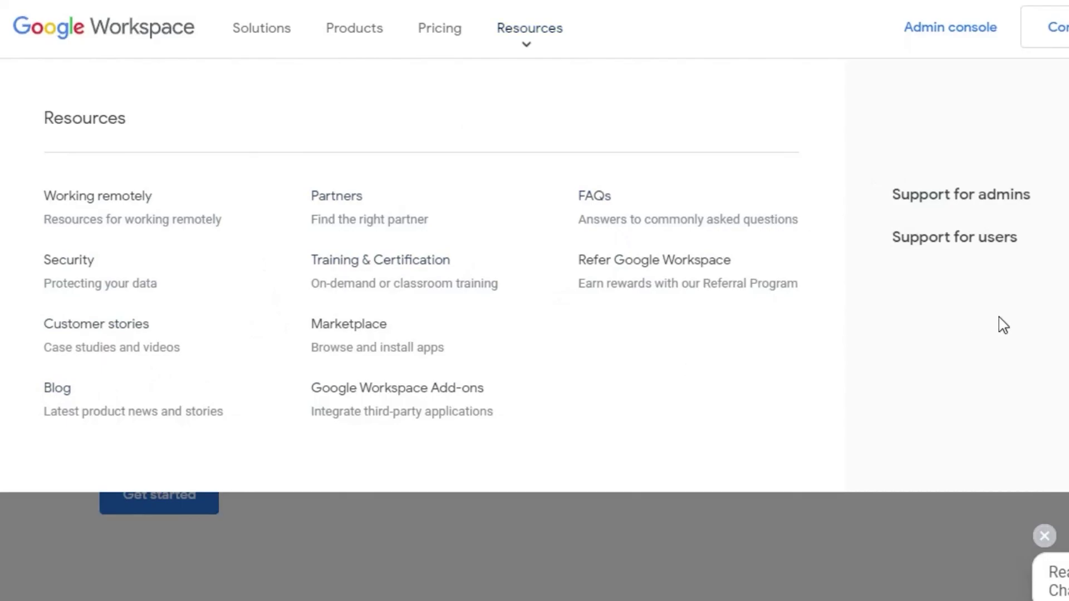
pyautogui.press('Escape')
pyautogui.scroll(-15, 534, 329)
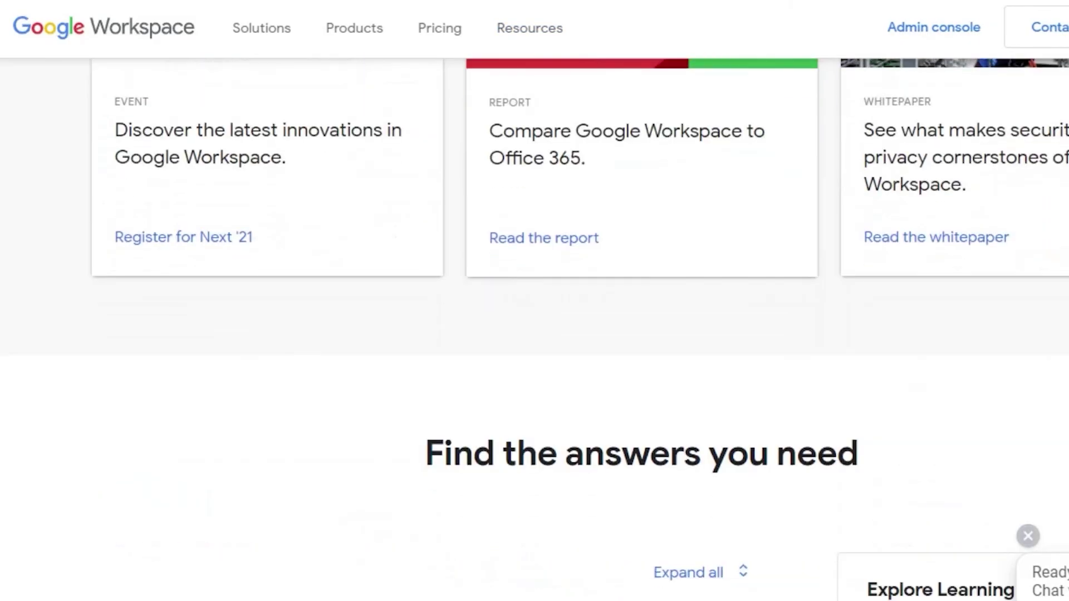
pyautogui.scroll(6, 535, 329)
pyautogui.scroll(10, 534, 328)
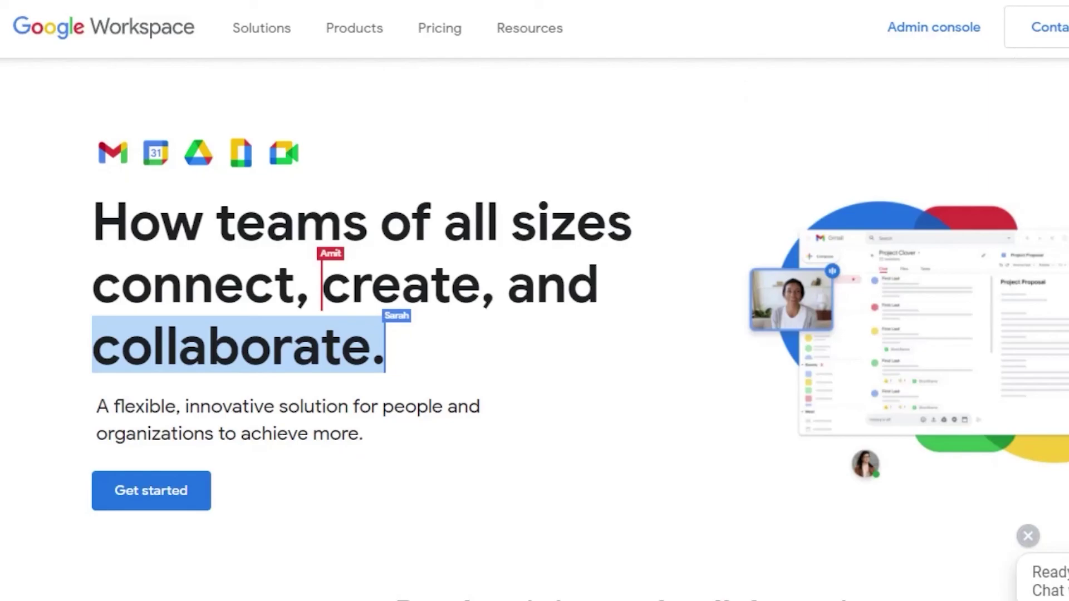
pyautogui.scroll(-15, 535, 328)
pyautogui.scroll(-20, 534, 329)
pyautogui.scroll(15, 534, 328)
pyautogui.scroll(-15, 534, 328)
pyautogui.scroll(-3, 534, 328)
pyautogui.scroll(15, 535, 329)
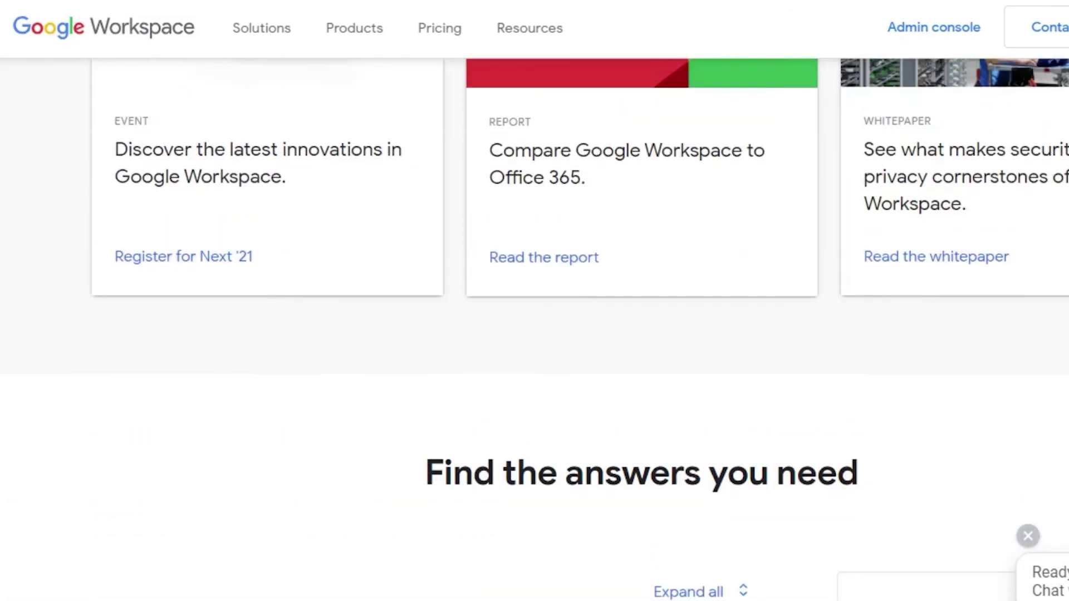
pyautogui.scroll(15, 535, 329)
pyautogui.scroll(6, 535, 329)
pyautogui.scroll(-15, 535, 328)
pyautogui.scroll(-10, 534, 328)
pyautogui.scroll(20, 534, 329)
pyautogui.scroll(-15, 535, 329)
pyautogui.scroll(10, 535, 329)
pyautogui.scroll(15, 535, 328)
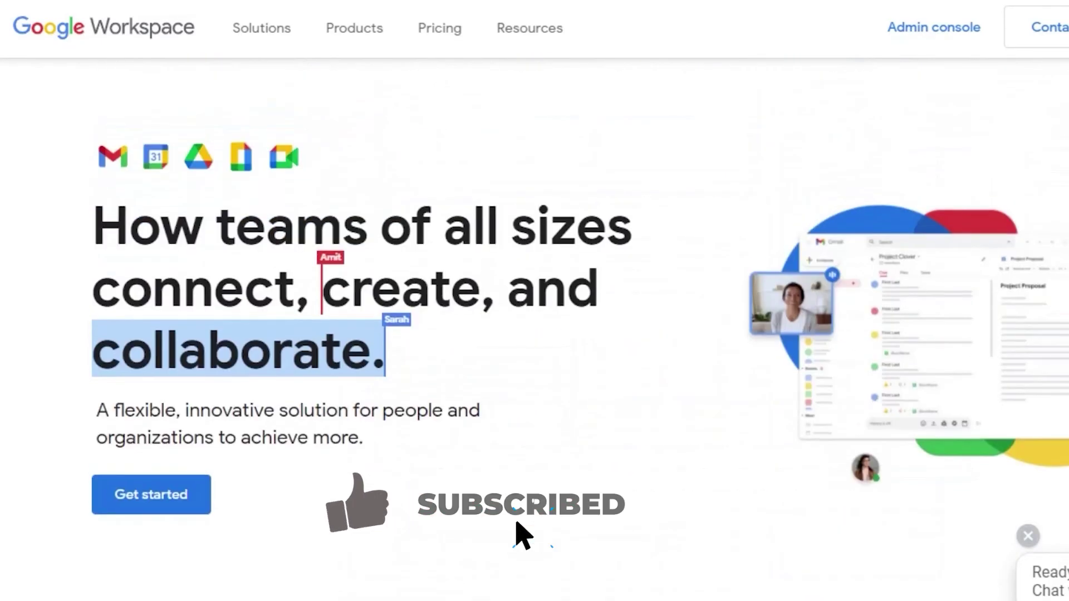